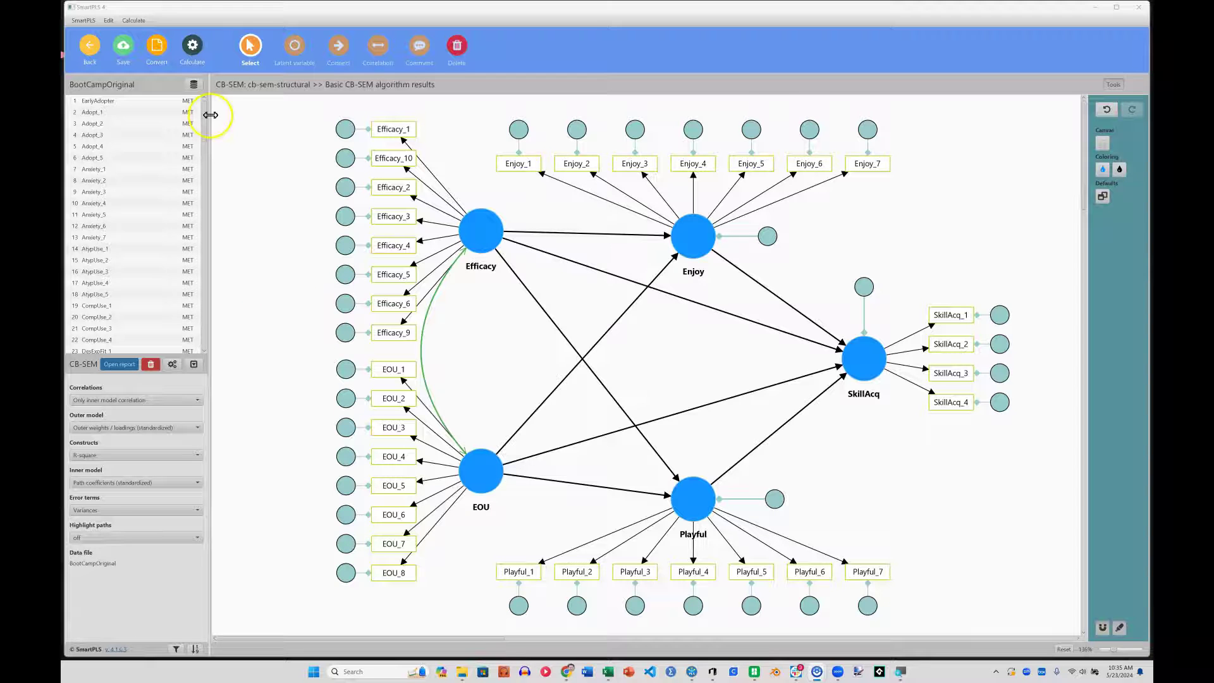
- Check the SmartPLS About dialog showing version 4.1.0.3 and citation details, then close it
left_click(89, 21)
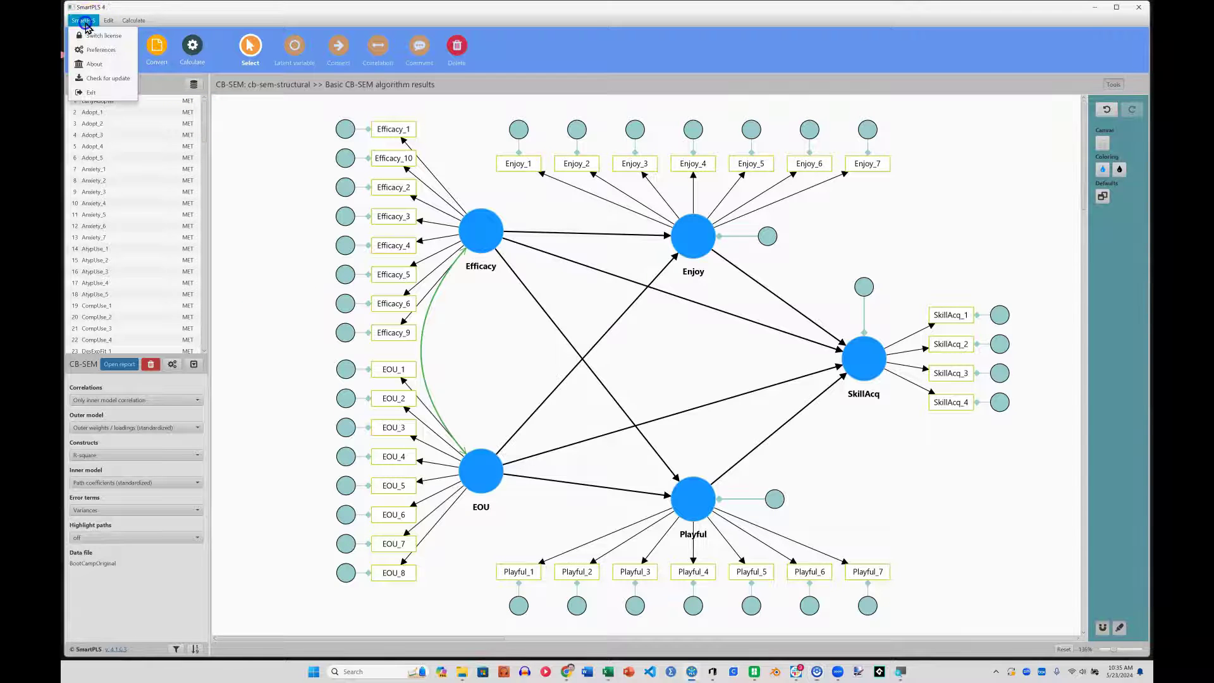
left_click(106, 64)
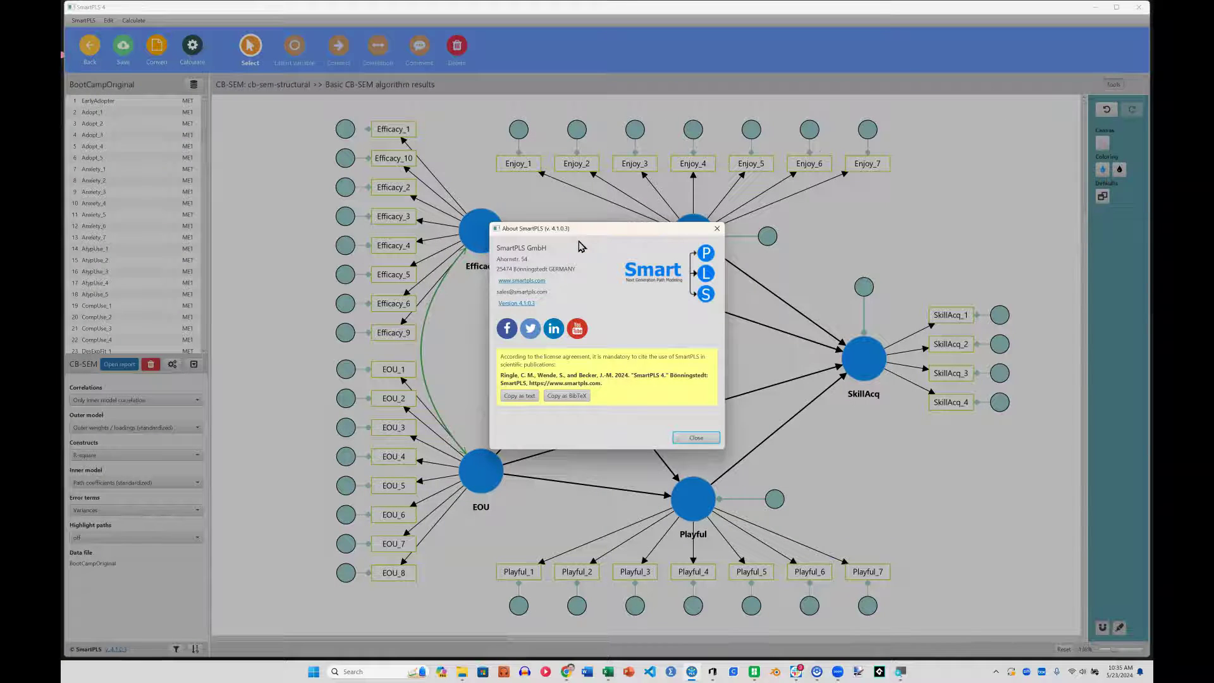
left_click(694, 439)
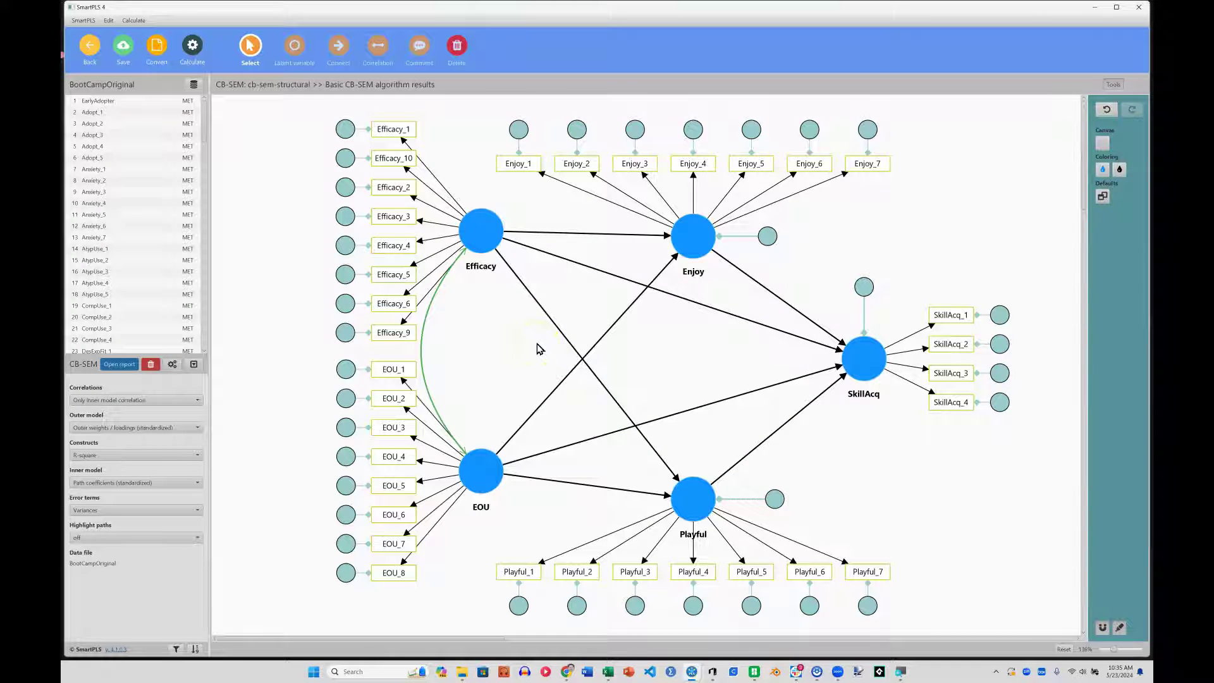
- Draw a moderating link from EOU onto the Efficacy→SkillAcq path
left_click(339, 47)
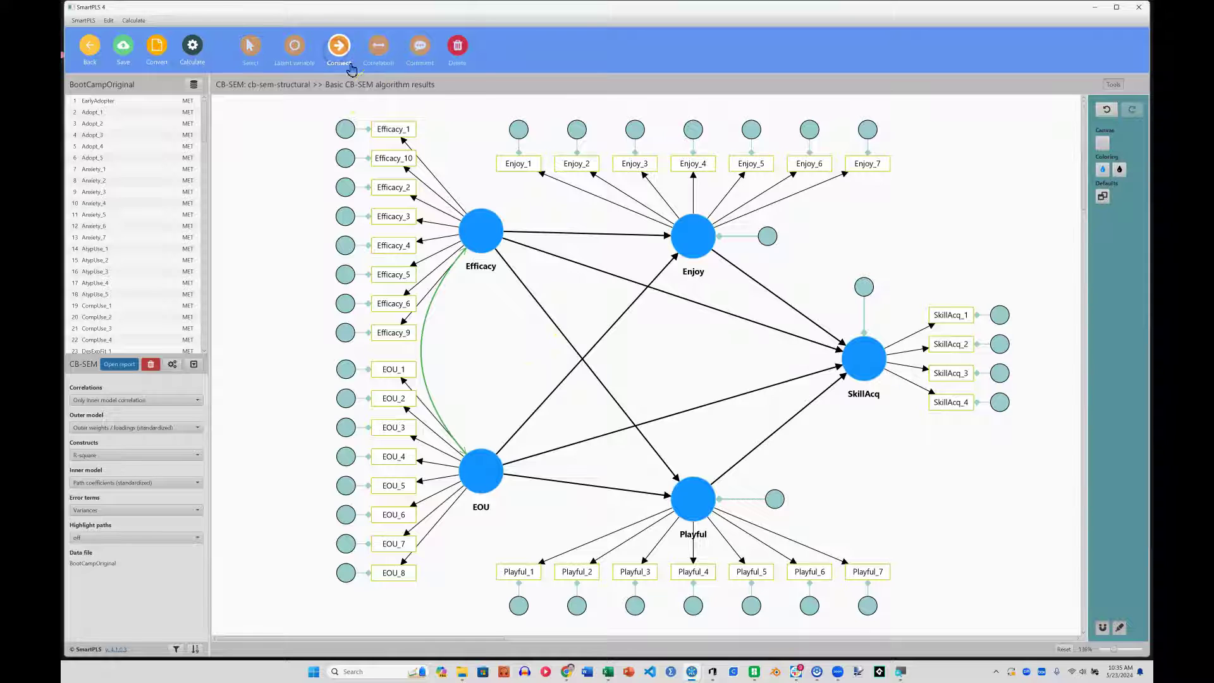
left_click(483, 251)
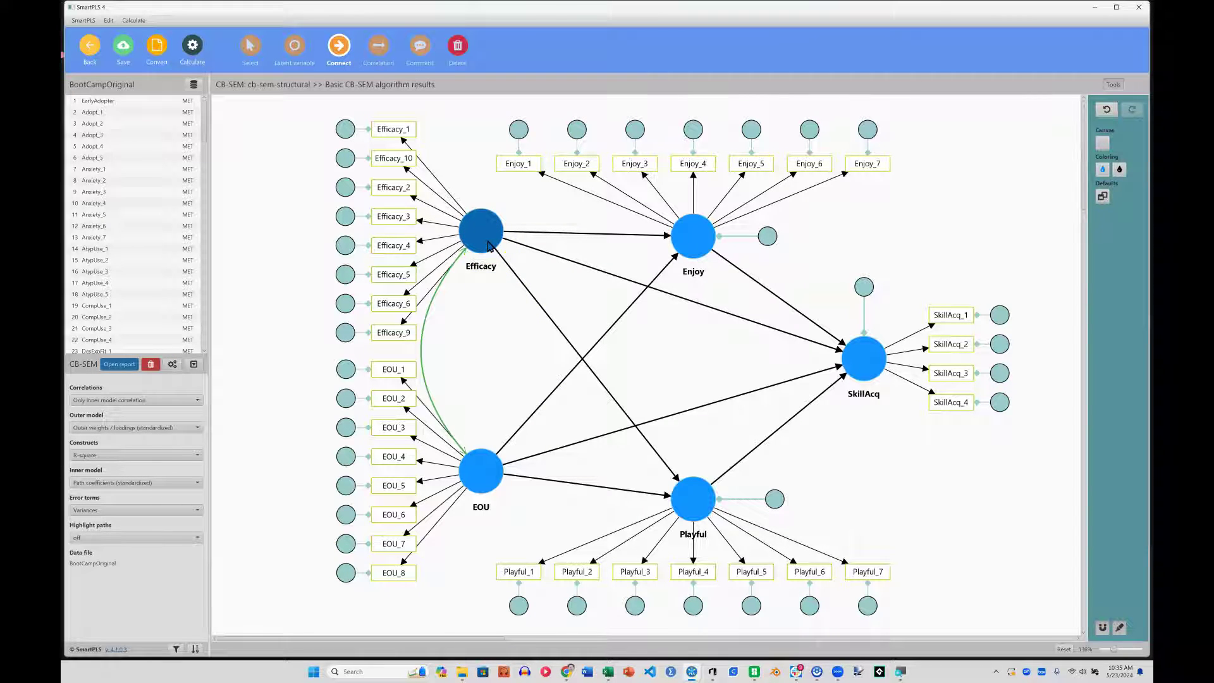
left_click(865, 364)
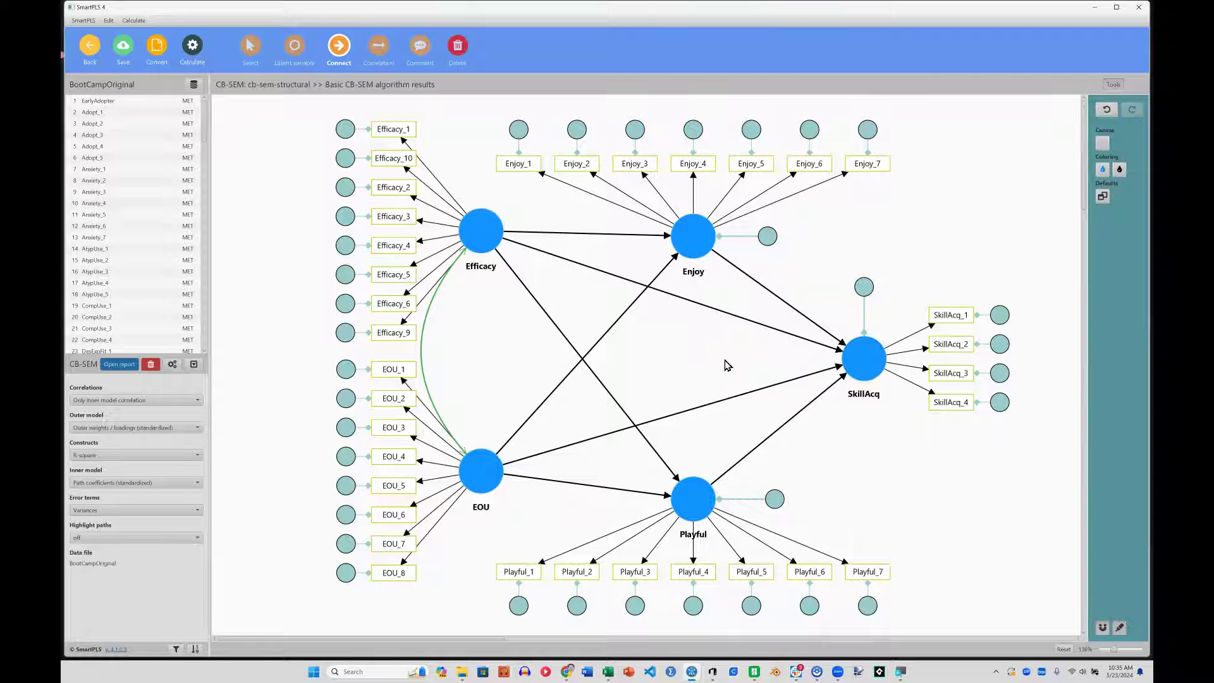
left_click(482, 464)
left_click(471, 530)
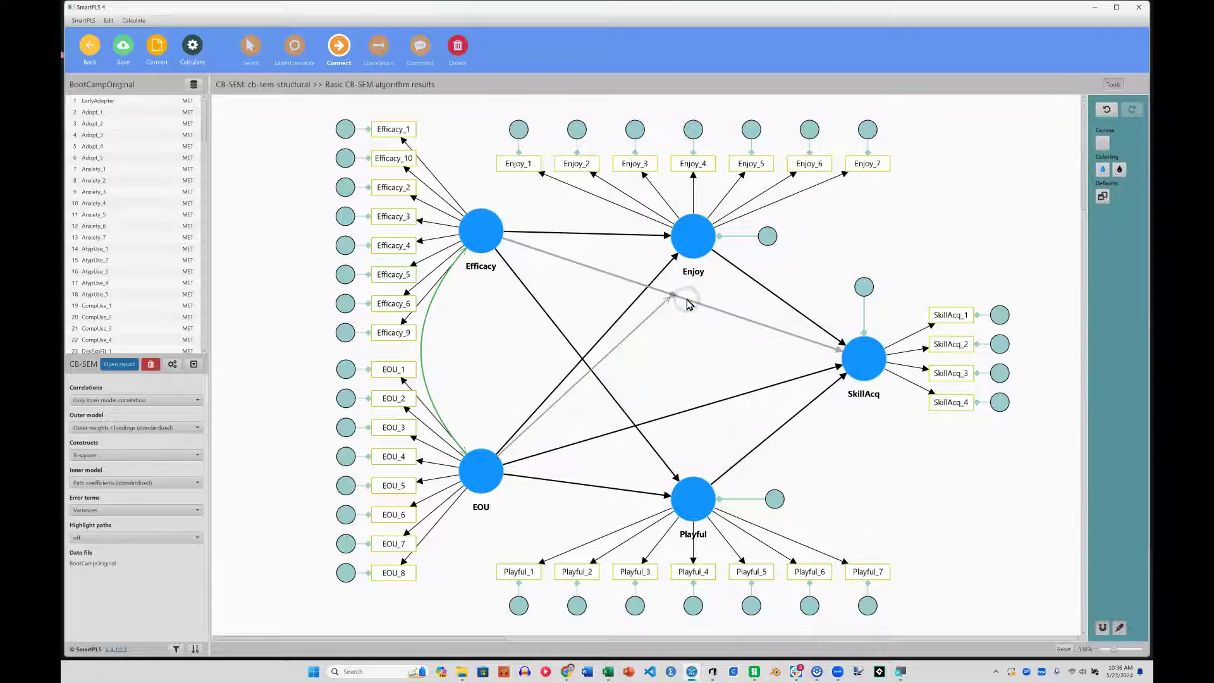
left_click(674, 299)
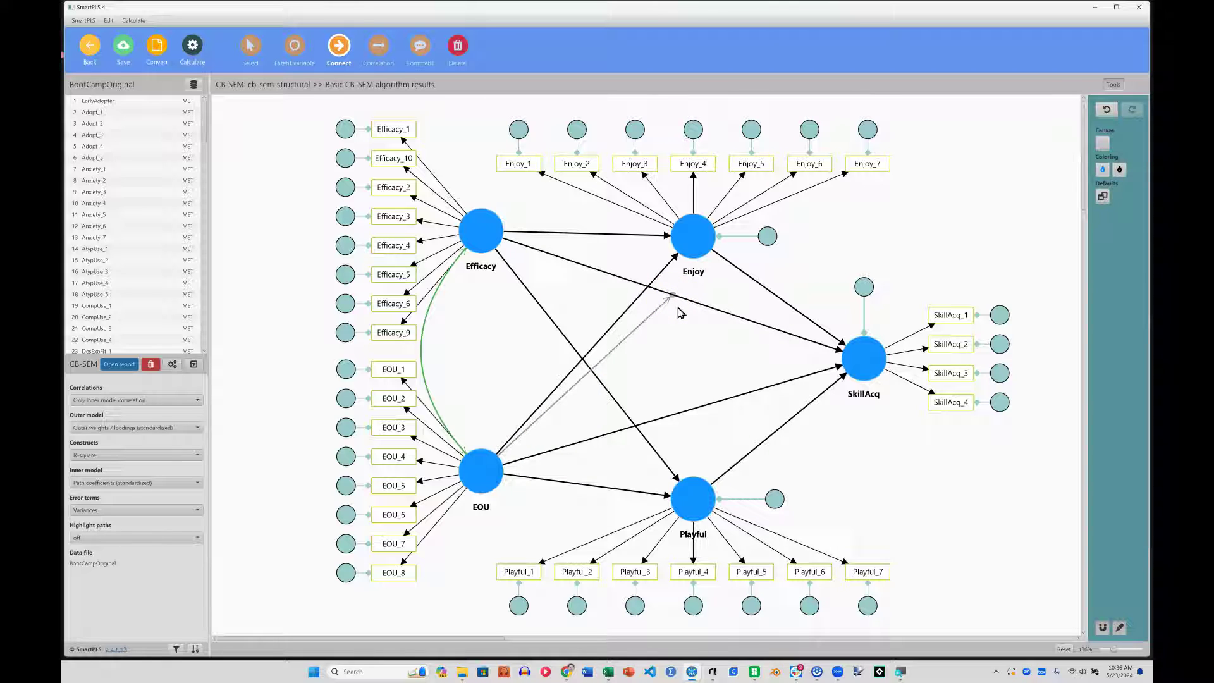
left_click(497, 237)
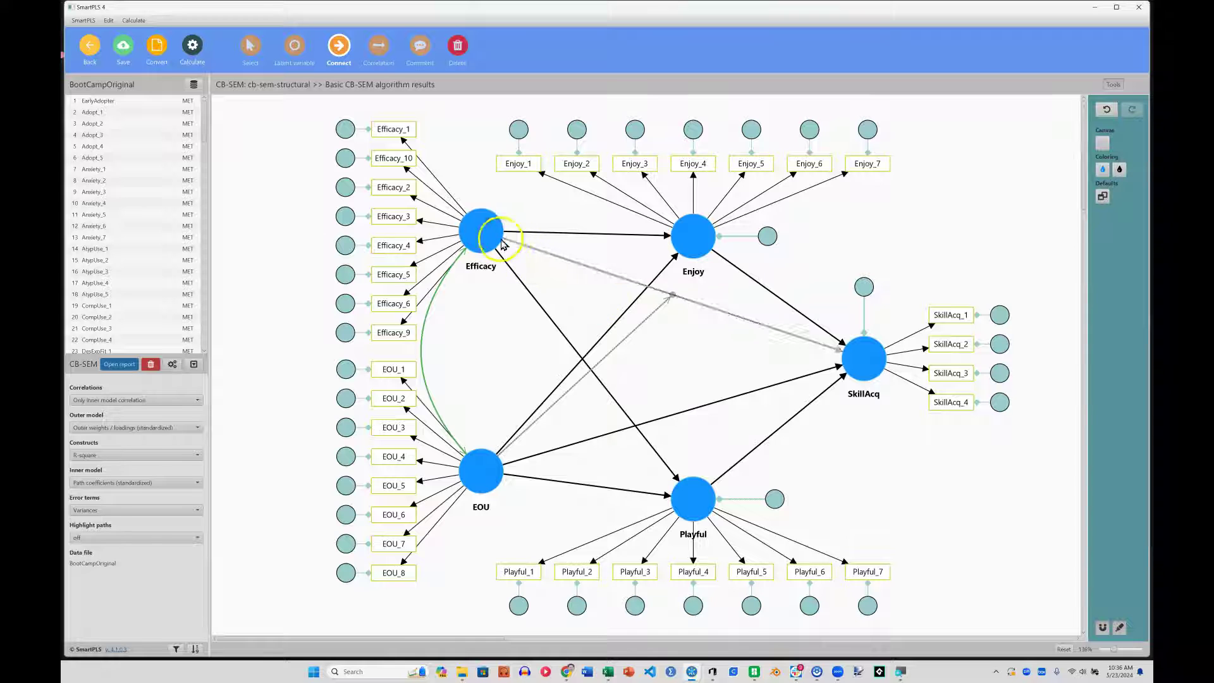
left_click(482, 468)
left_click(485, 256)
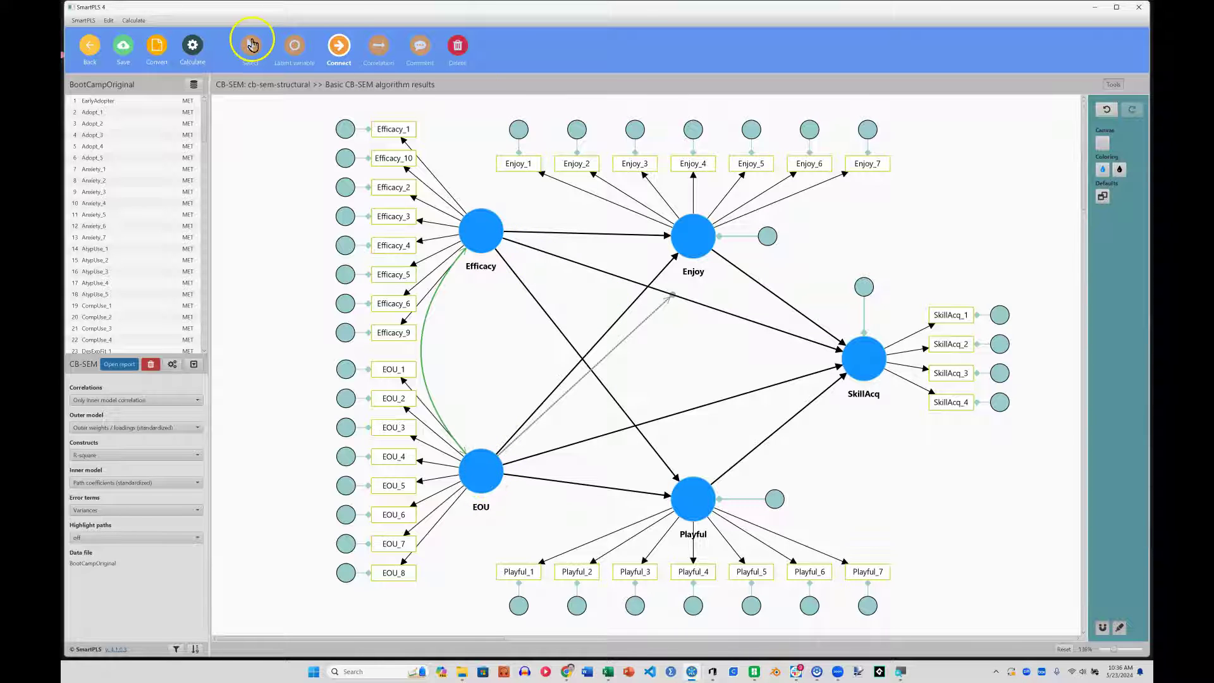
left_click(192, 45)
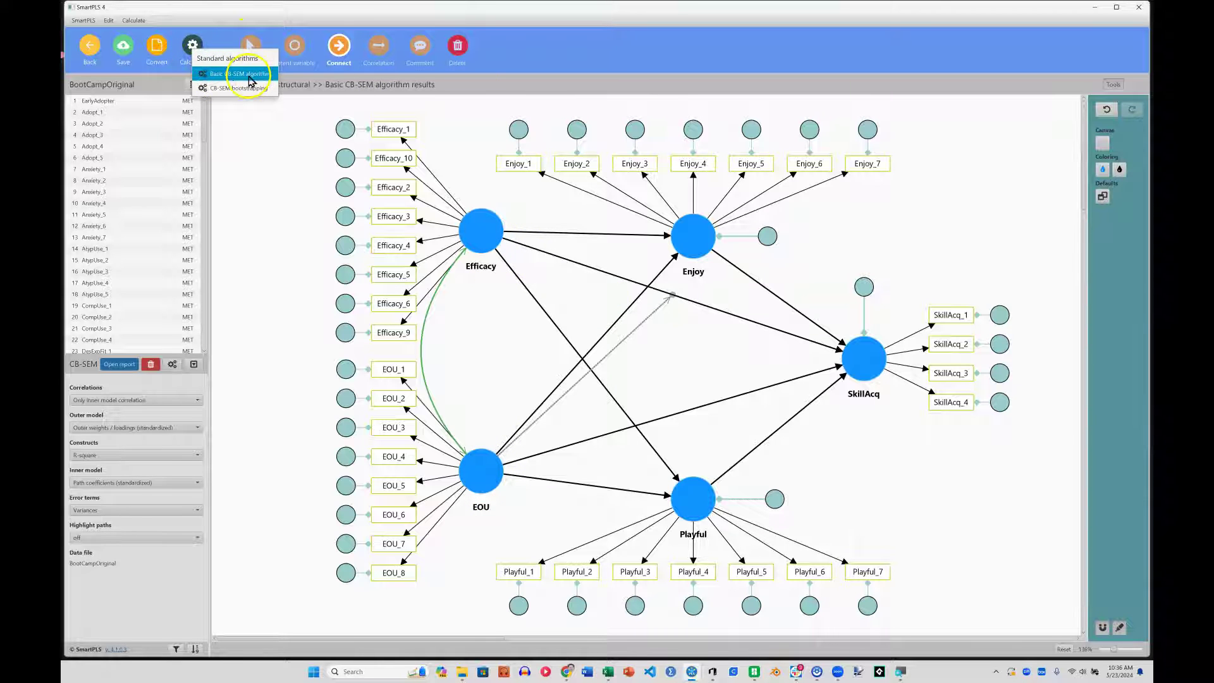
left_click(234, 74)
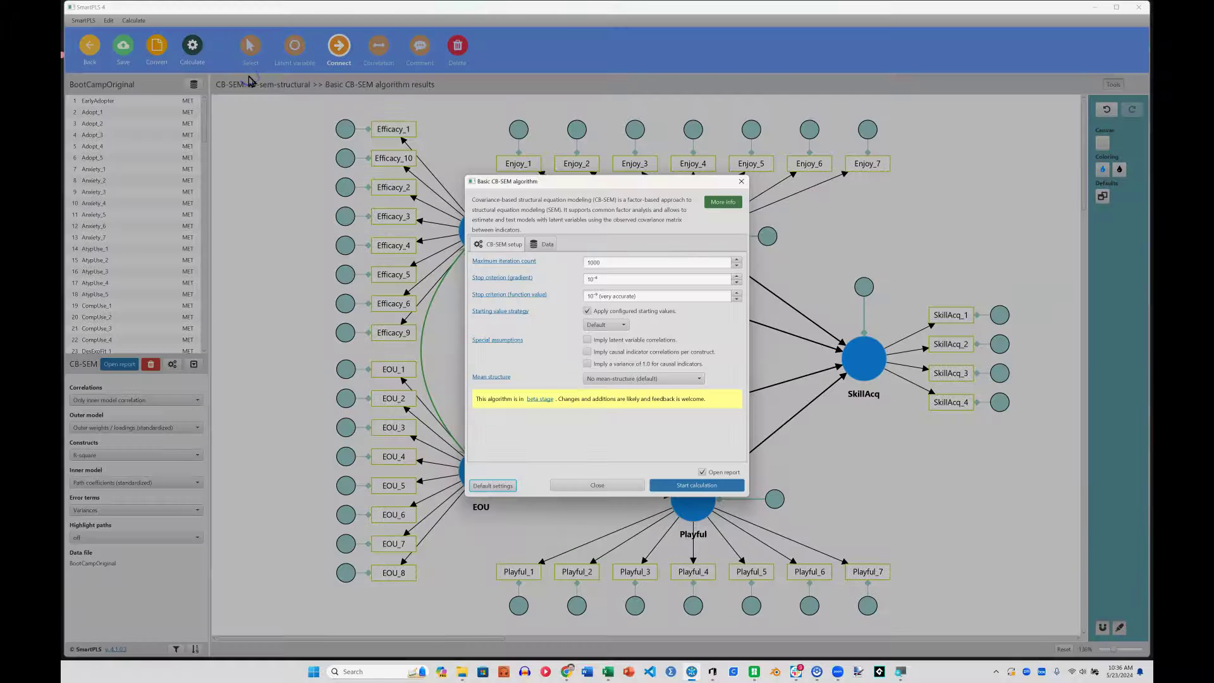
left_click(698, 485)
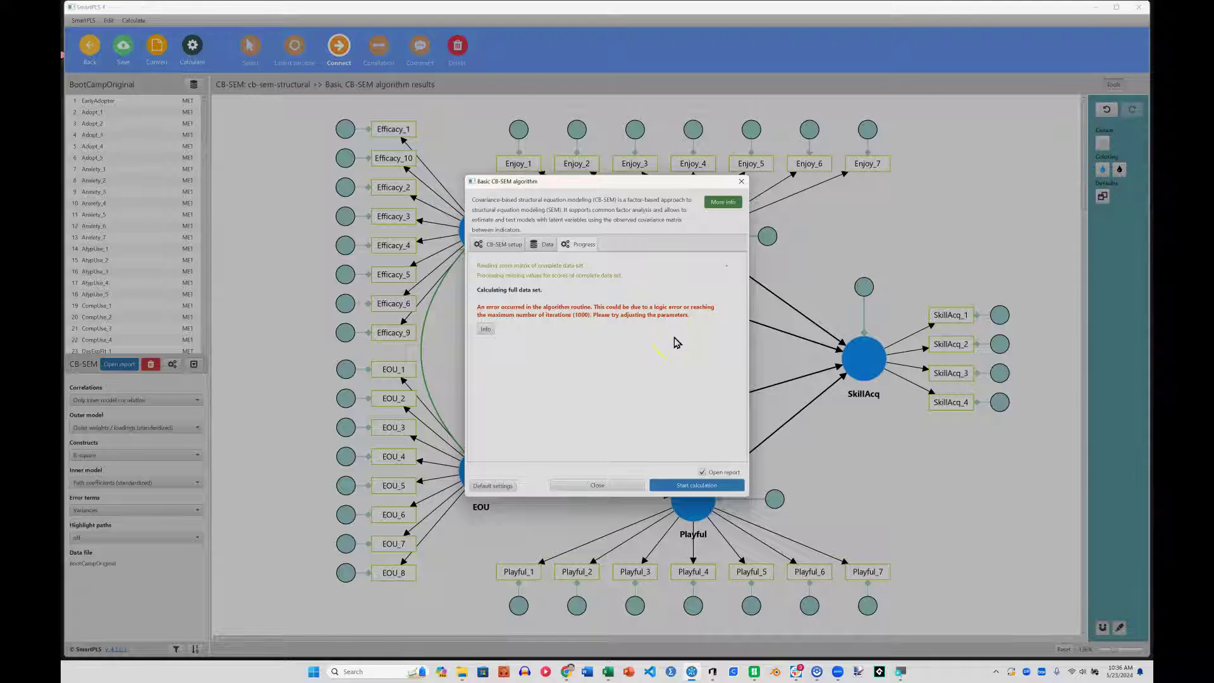
left_click(624, 487)
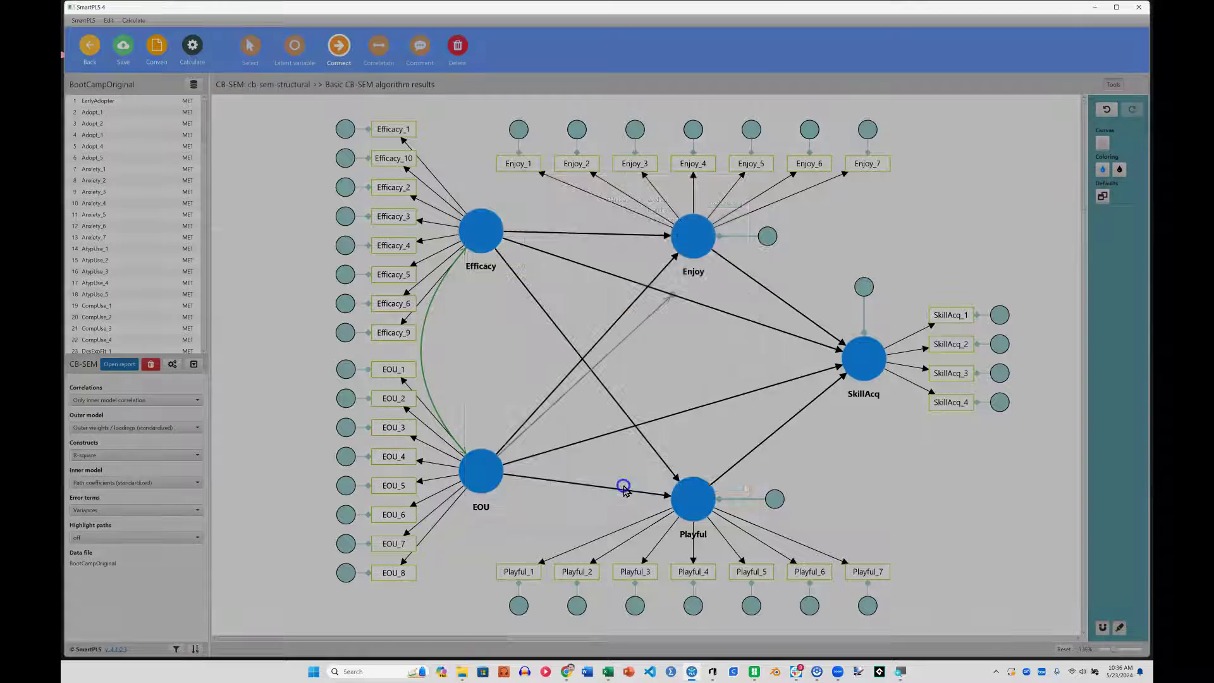
left_click(643, 475)
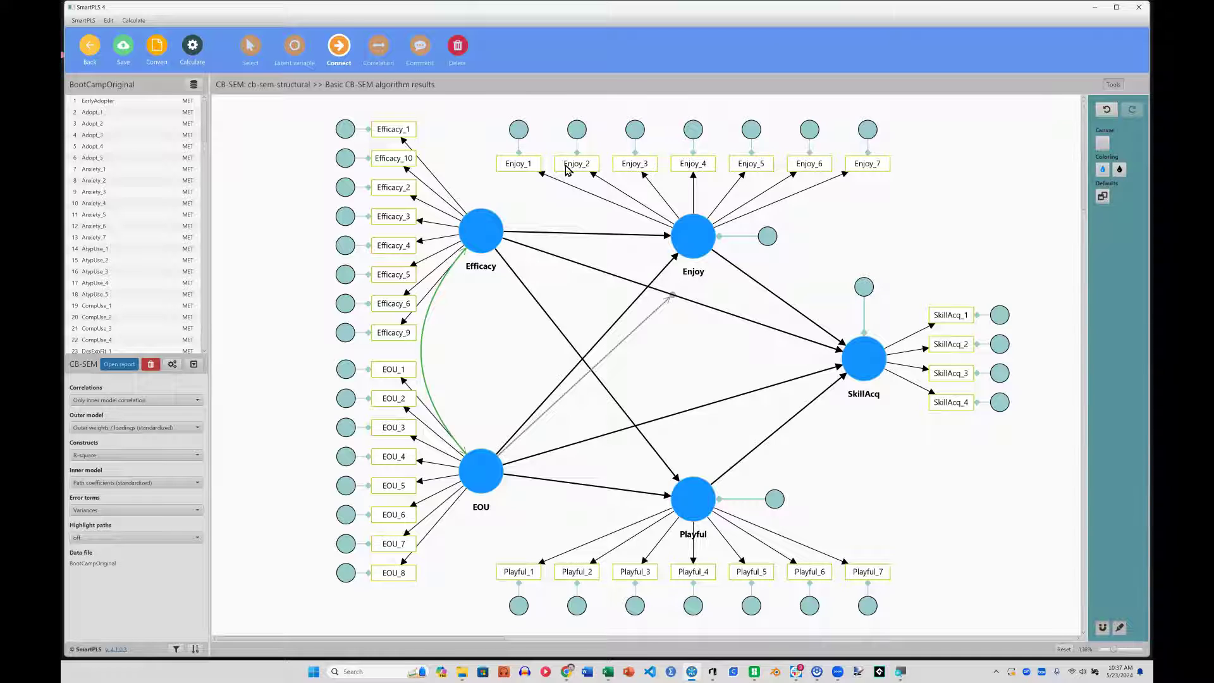
- Delete the EOU moderating link and reattach EOU onto the Efficacy→Playful path
left_click(457, 46)
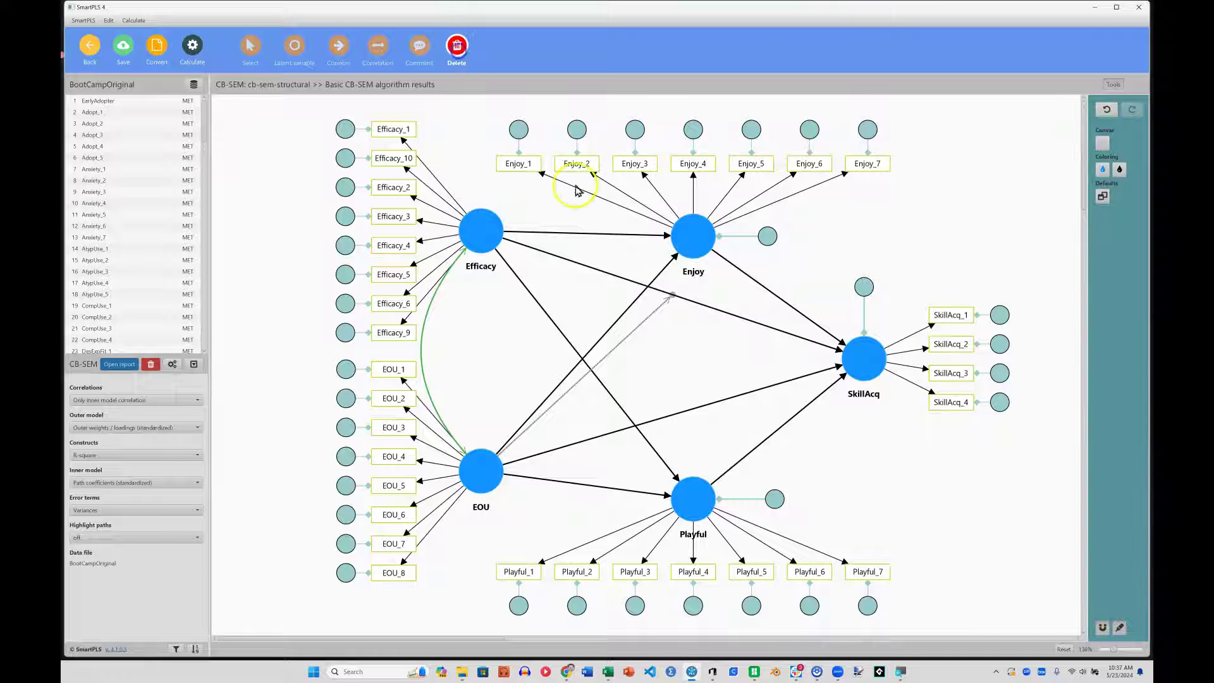
left_click(653, 319)
left_click(338, 46)
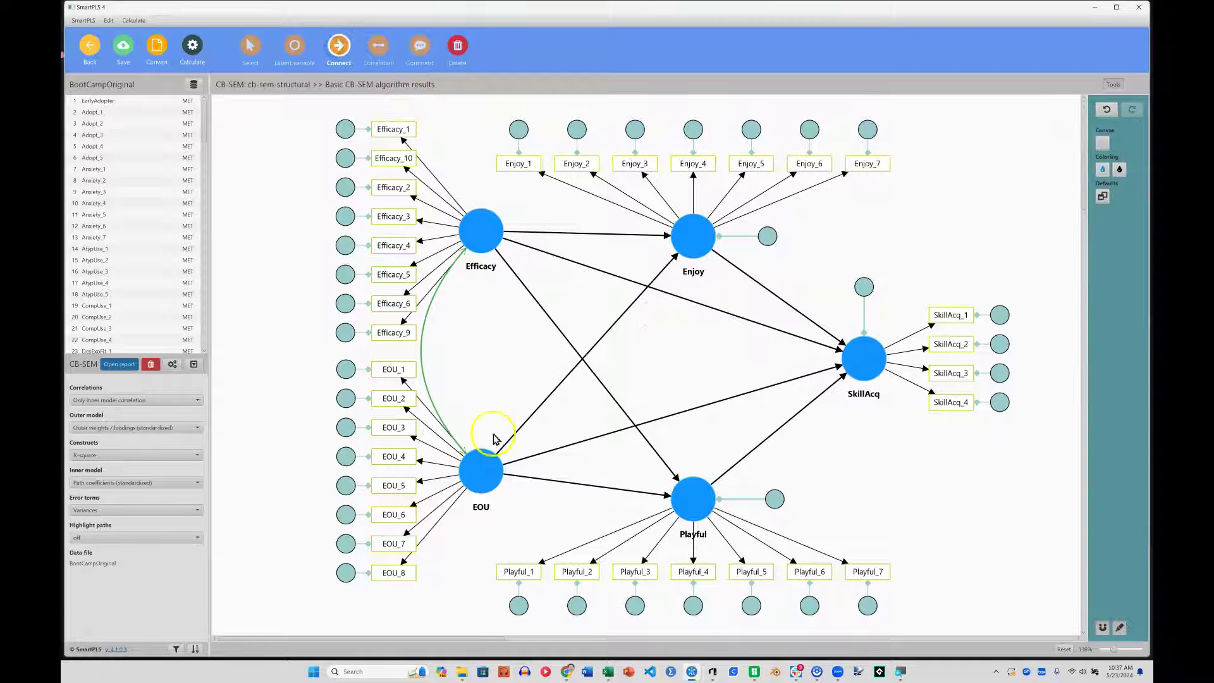
left_click(486, 460)
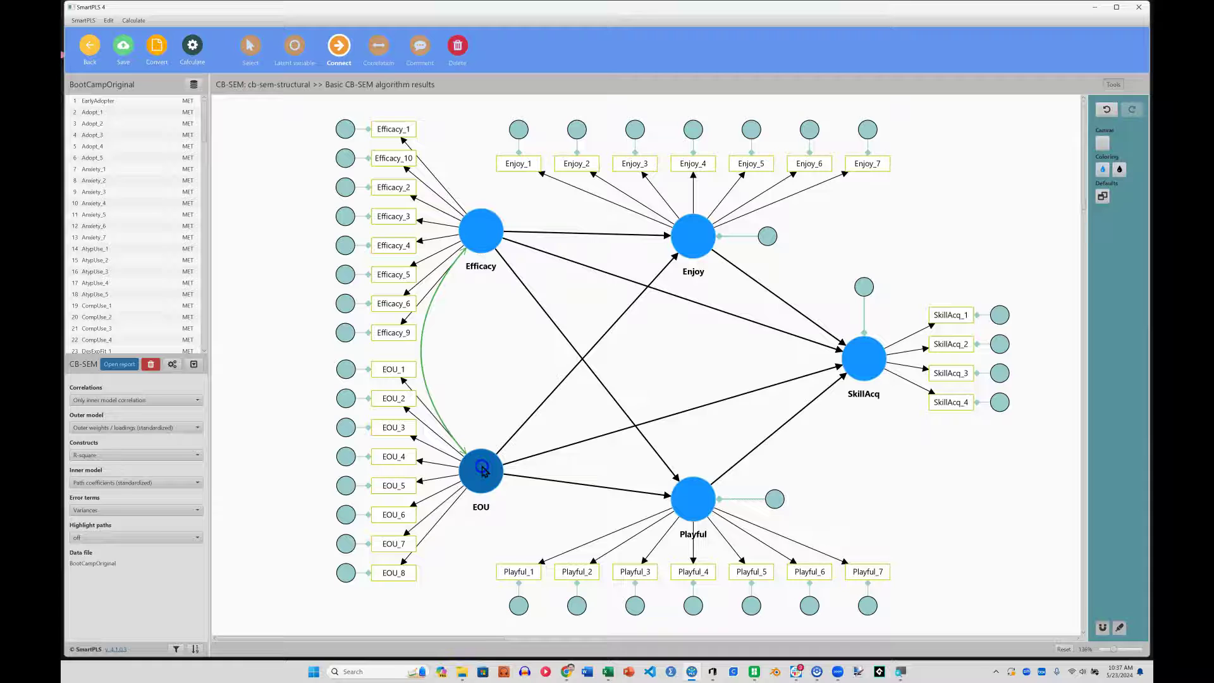
left_click(605, 392)
left_click(487, 248)
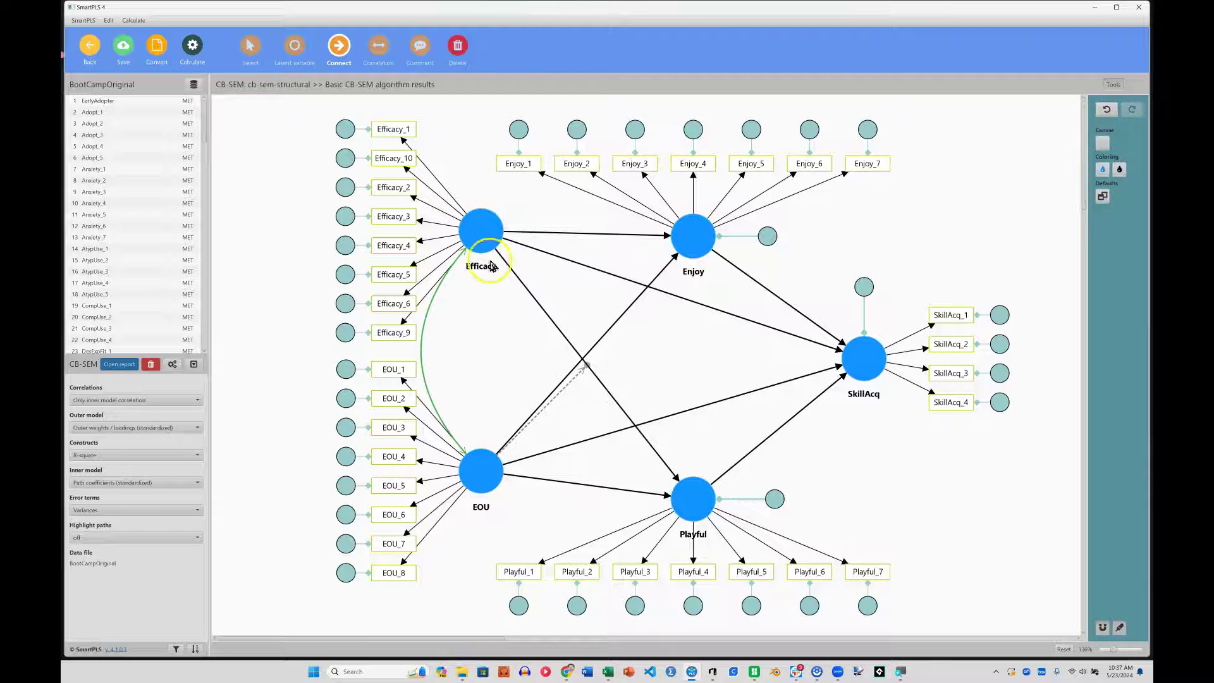
left_click(704, 500)
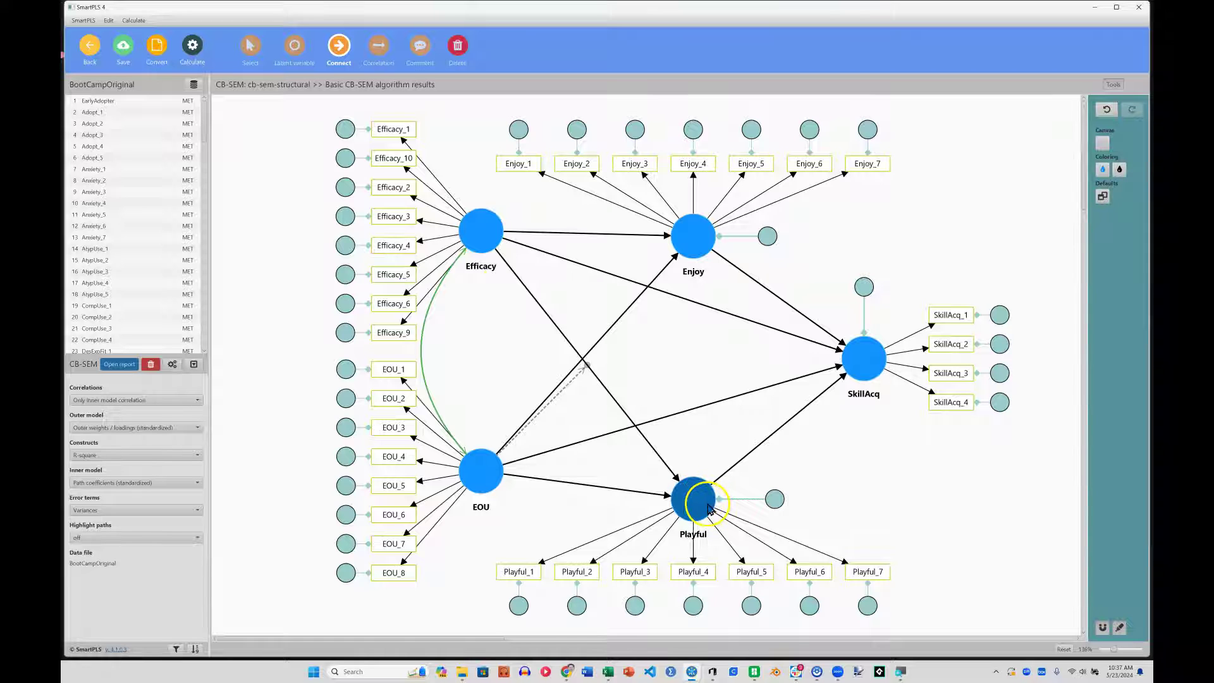
left_click(480, 473)
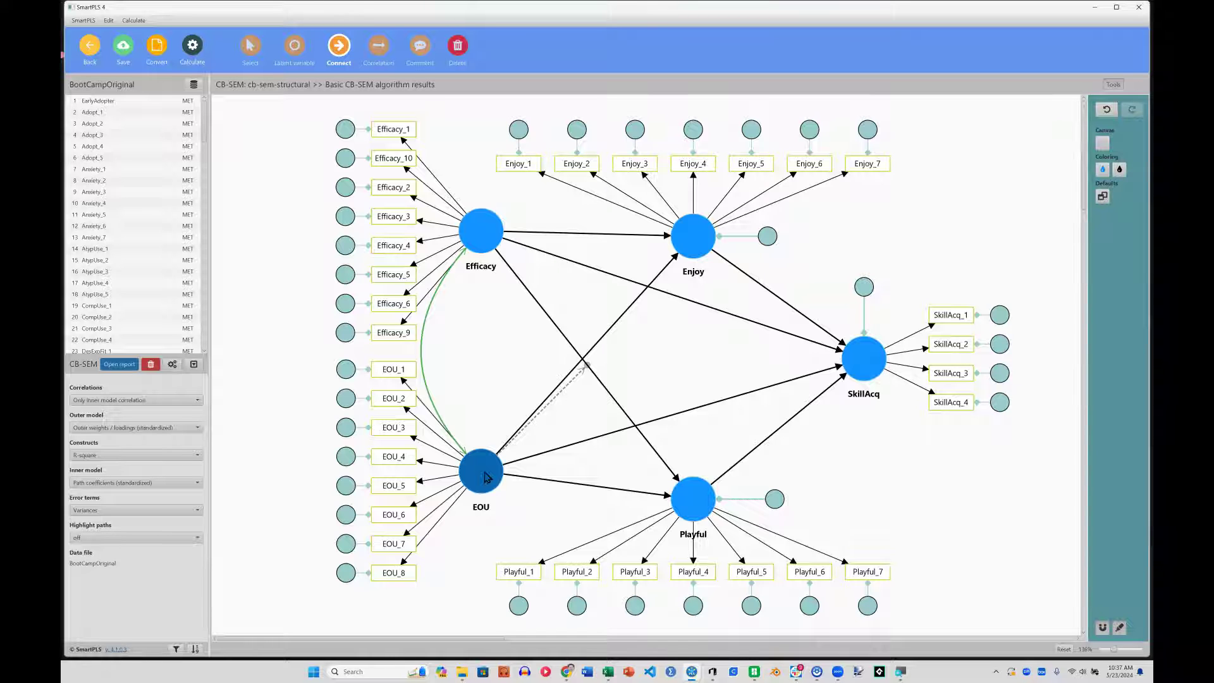
left_click(192, 45)
left_click(226, 66)
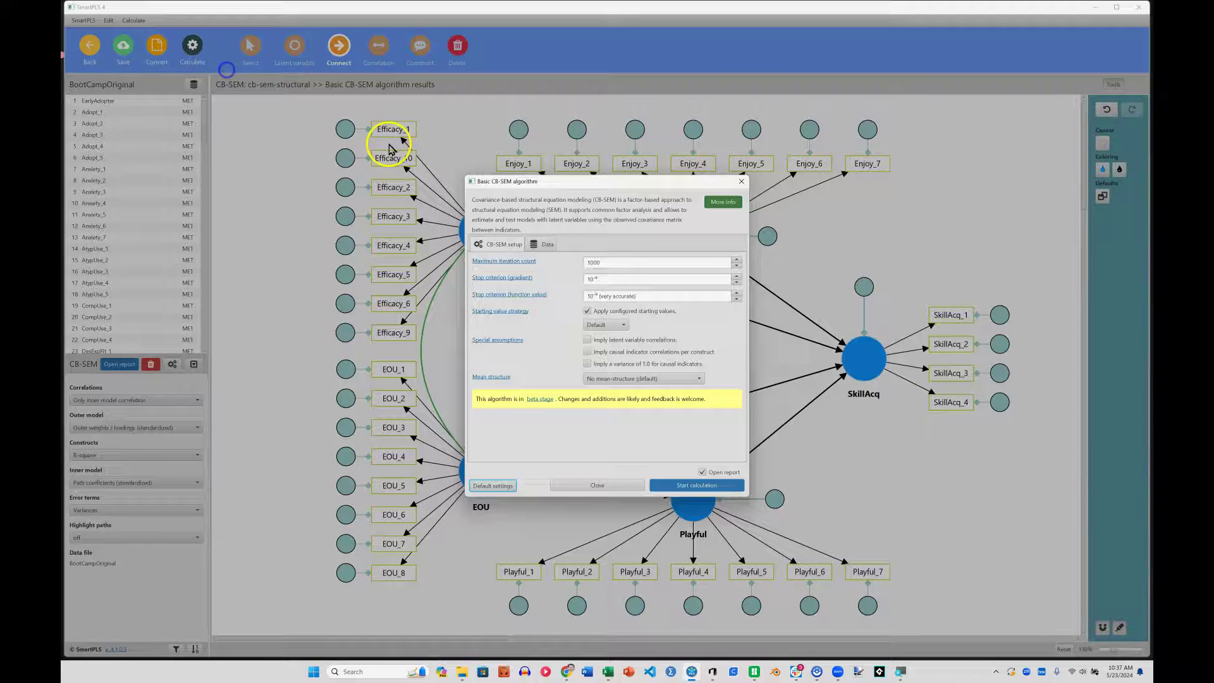
left_click(699, 485)
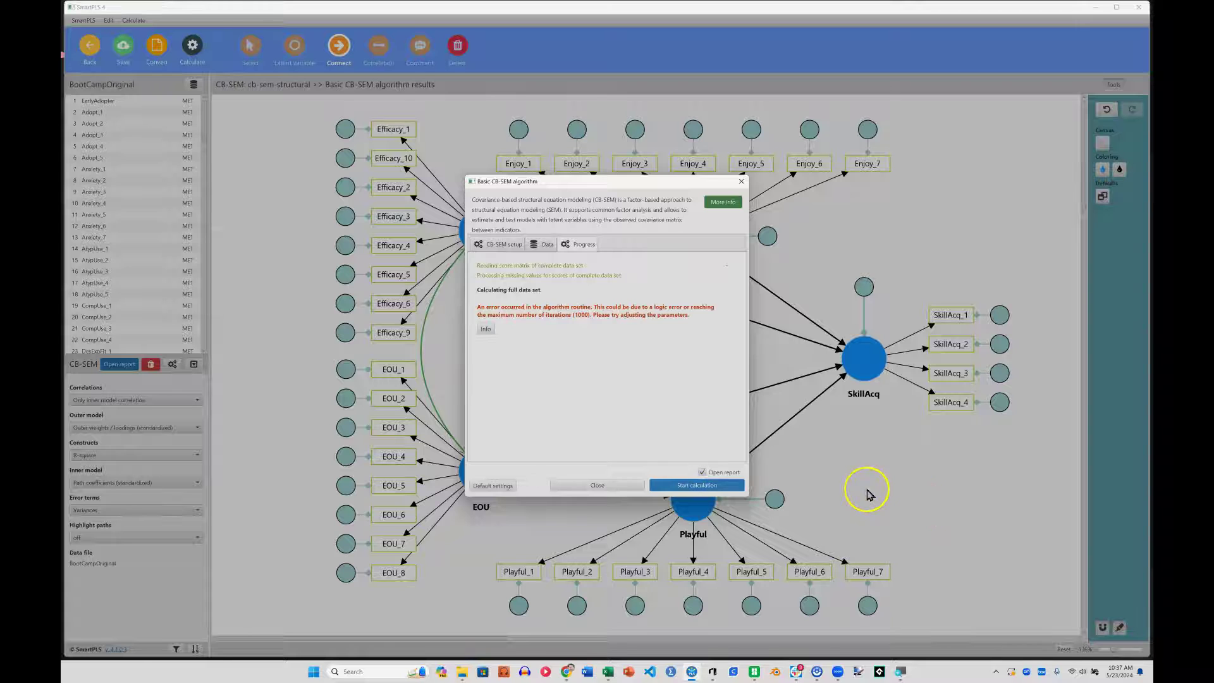
left_click(615, 485)
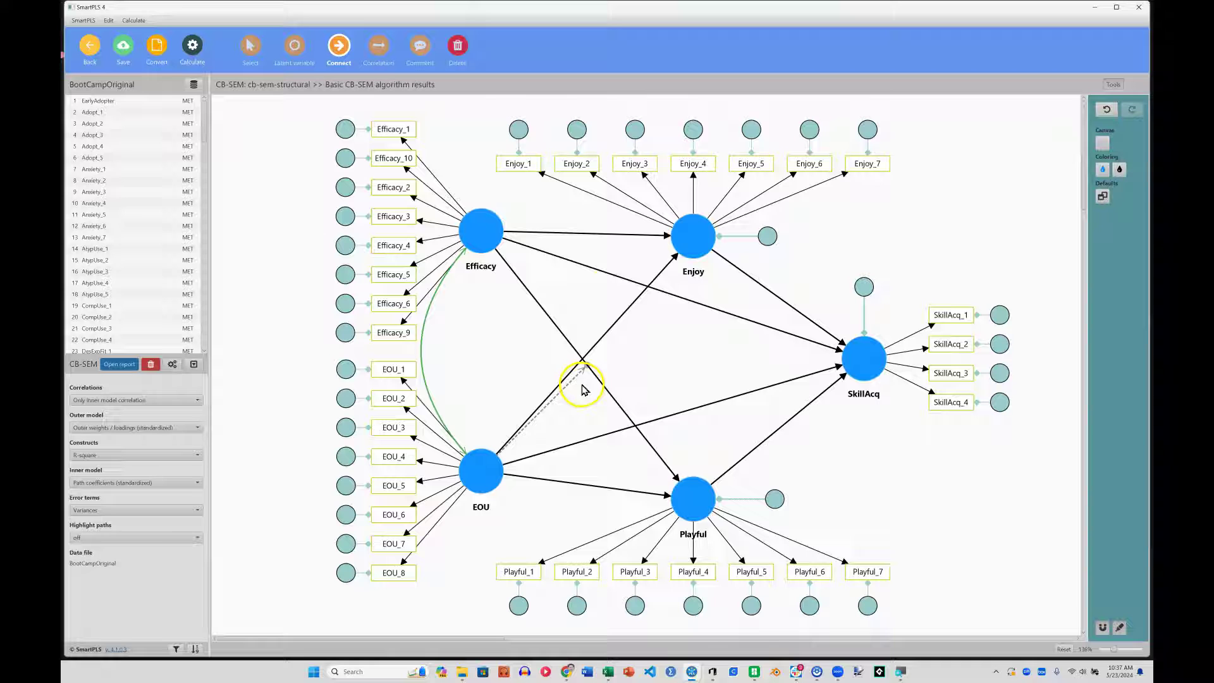
- Delete the SkillAcq and Enjoy constructs with their indicators
left_click(457, 46)
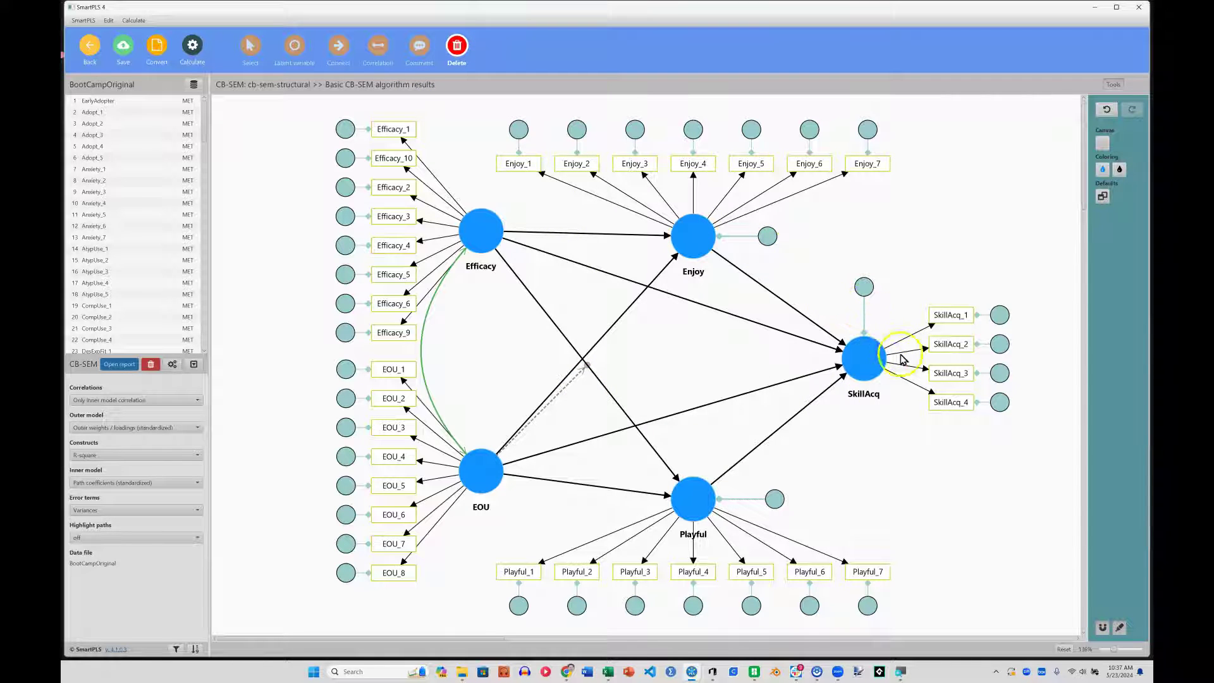
left_click(864, 359)
left_click(688, 247)
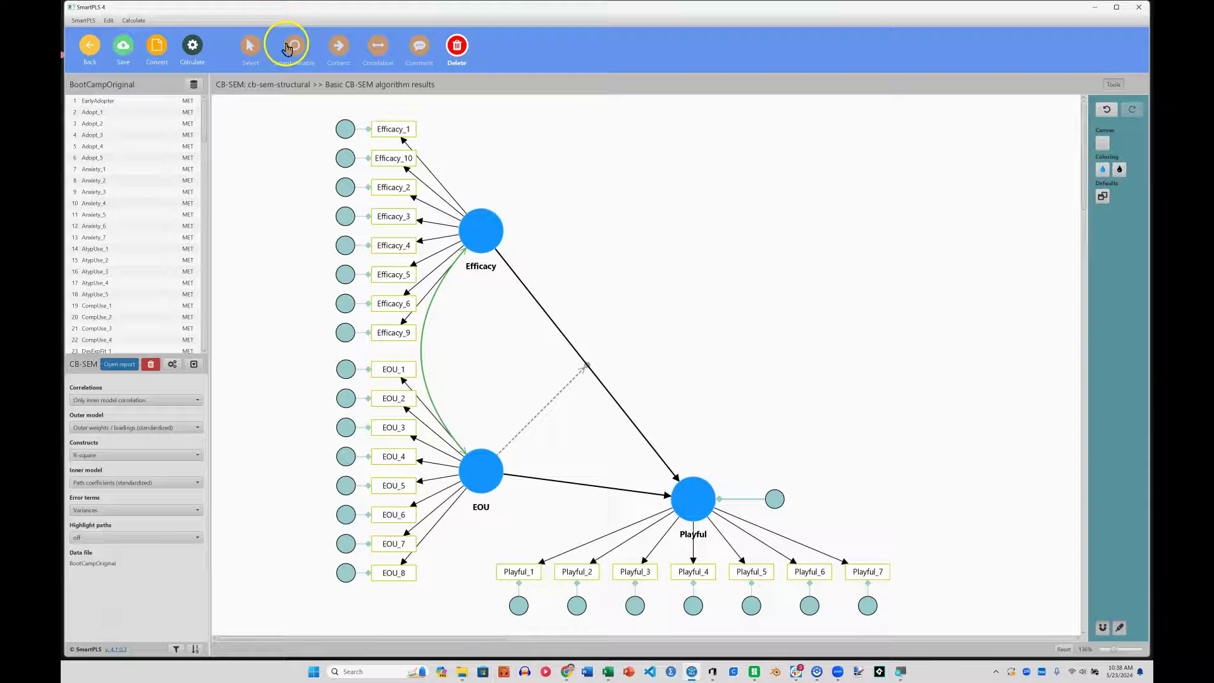
- Move Playful up and to the right, with its indicators on its right side
left_click(253, 46)
left_click_drag(702, 496, 796, 343)
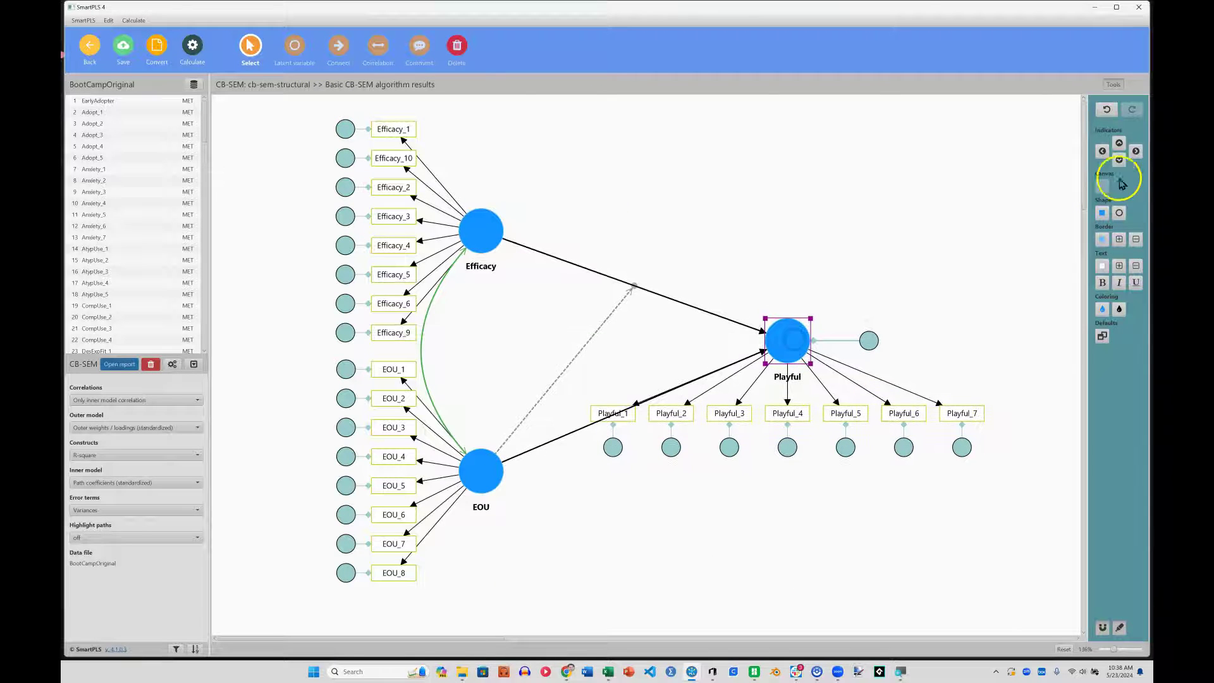
left_click(1137, 152)
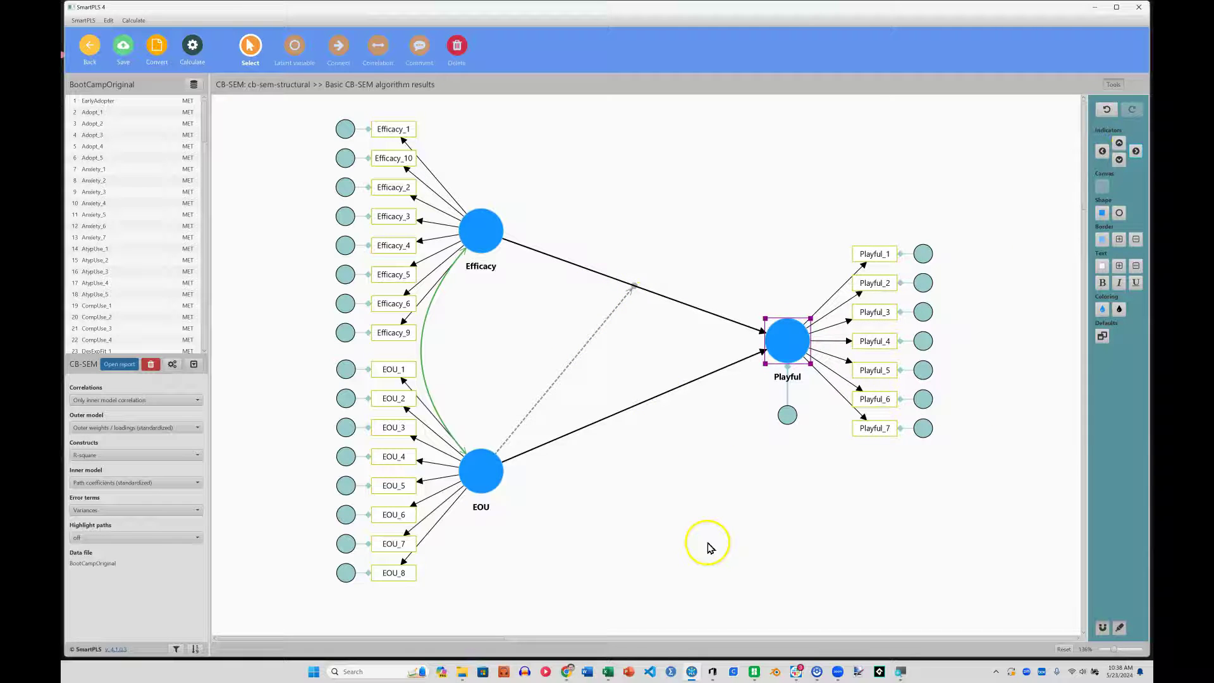
- Run the Basic CB-SEM algorithm on the interaction model and view the path coefficients
left_click(192, 44)
left_click(232, 76)
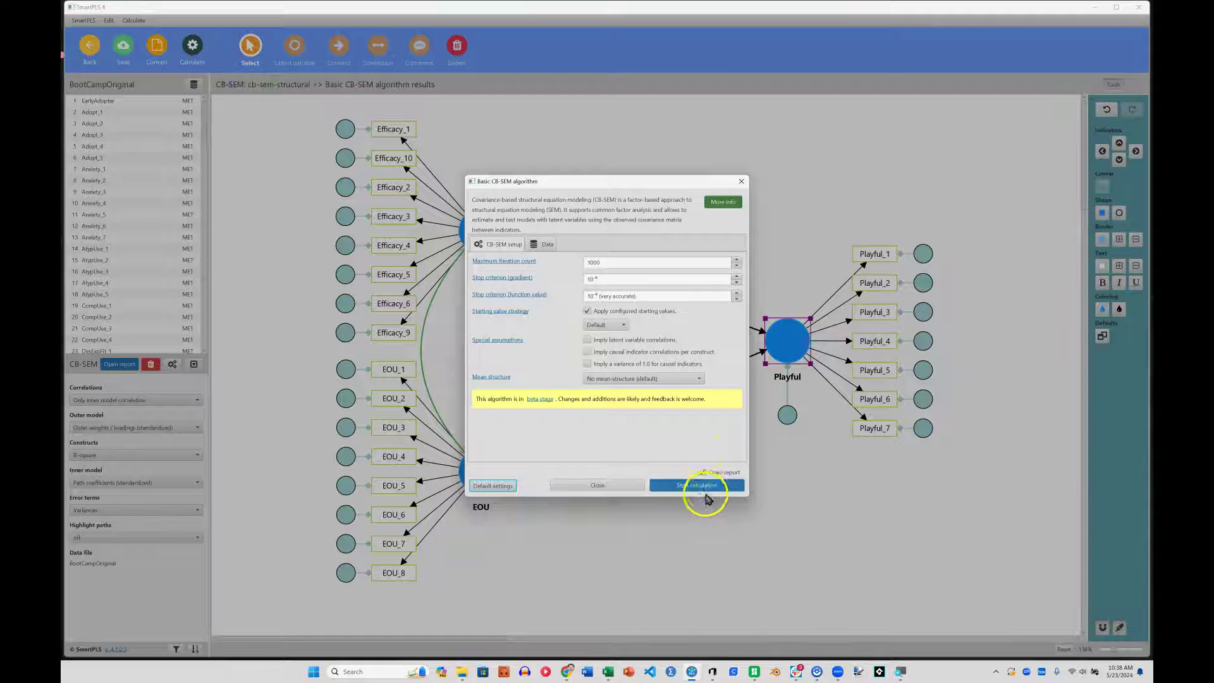
left_click(698, 485)
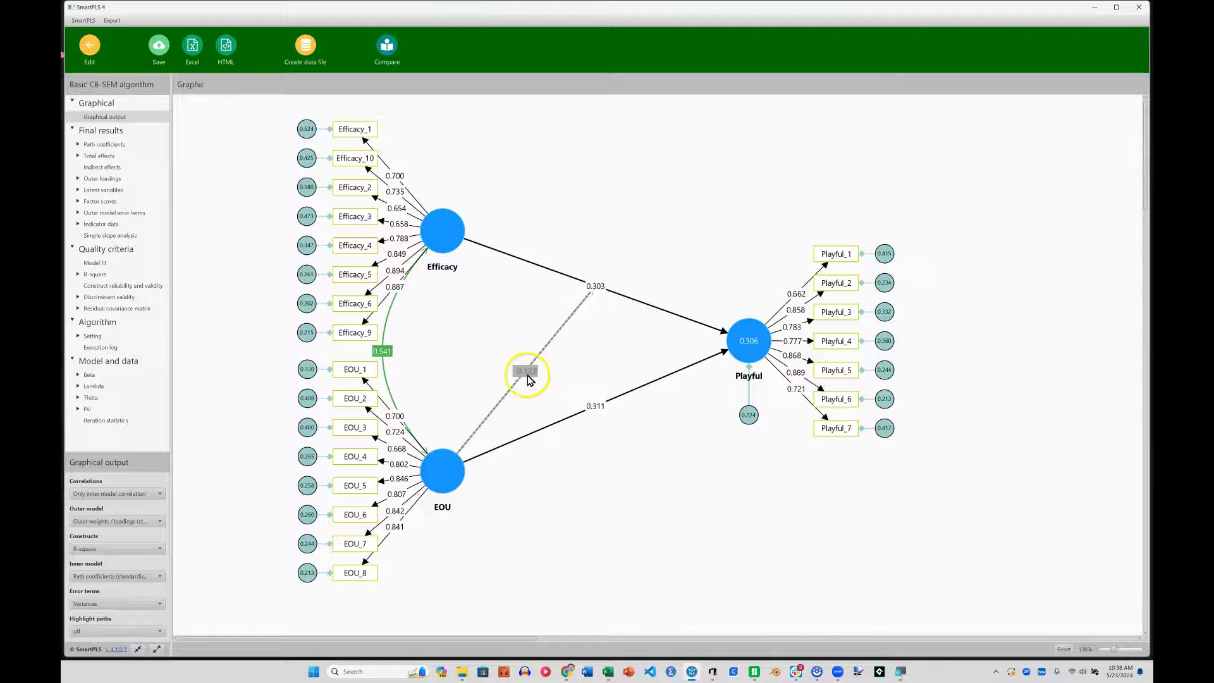
left_click(105, 147)
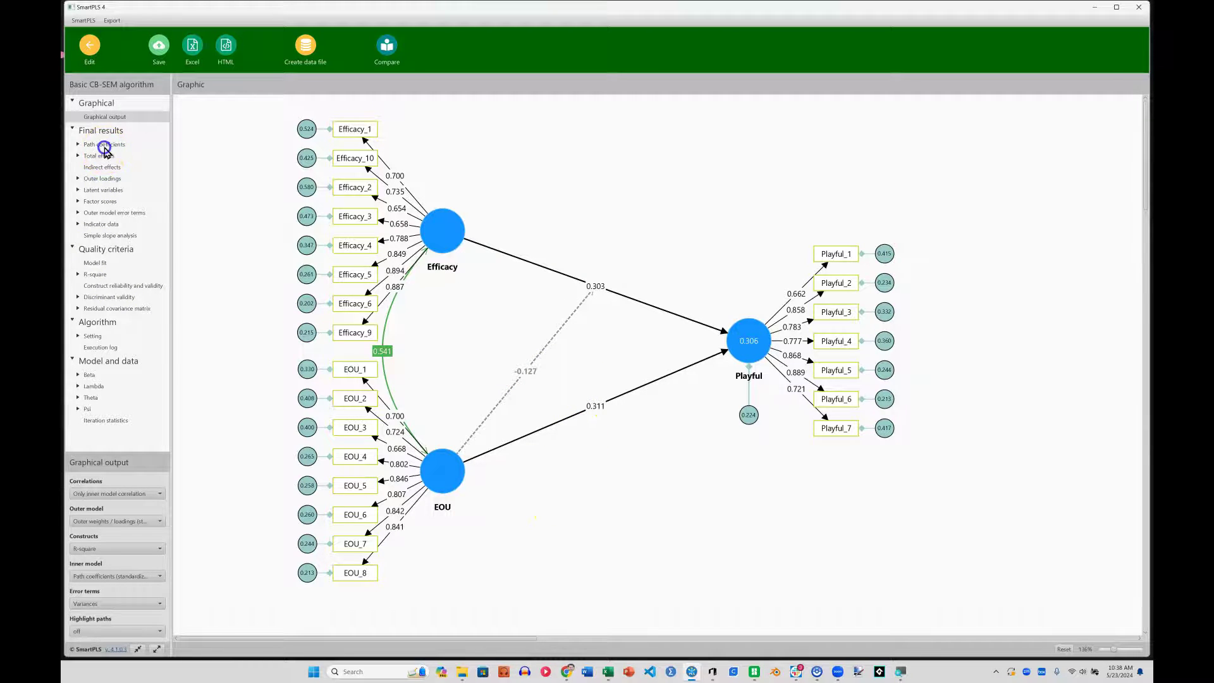
- Review the standardized and unstandardized path coefficient lists, then show the EOU x Efficacy simple slope plot
left_click(135, 170)
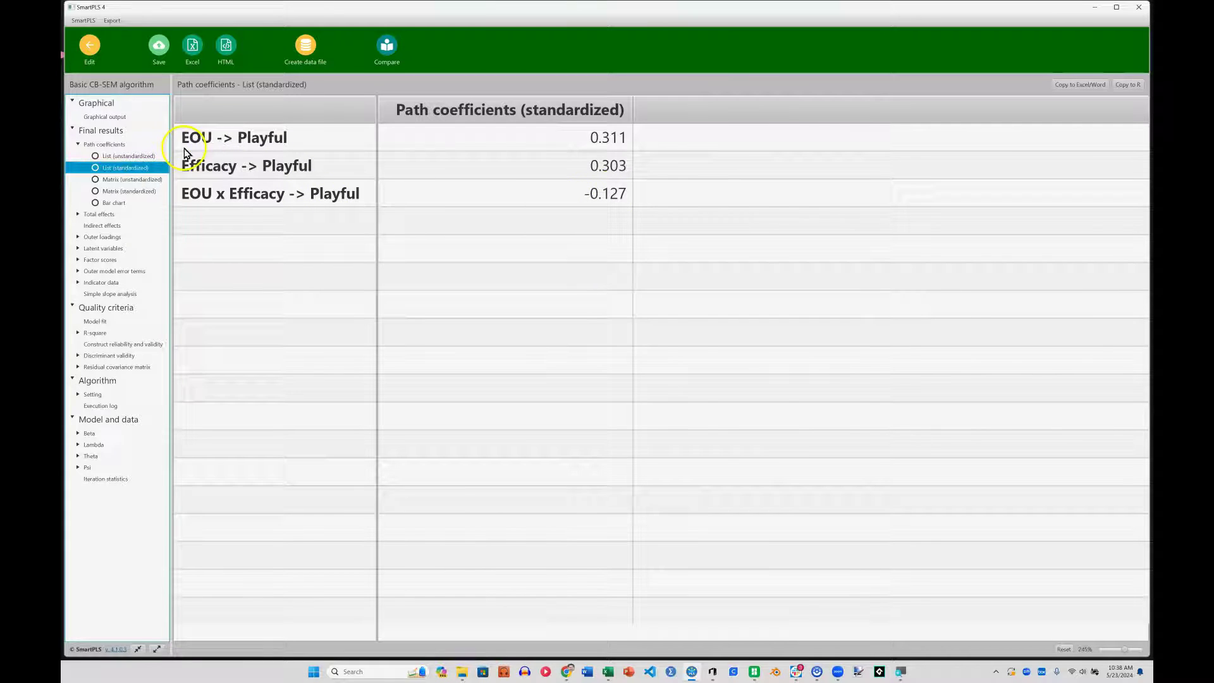
left_click(147, 156)
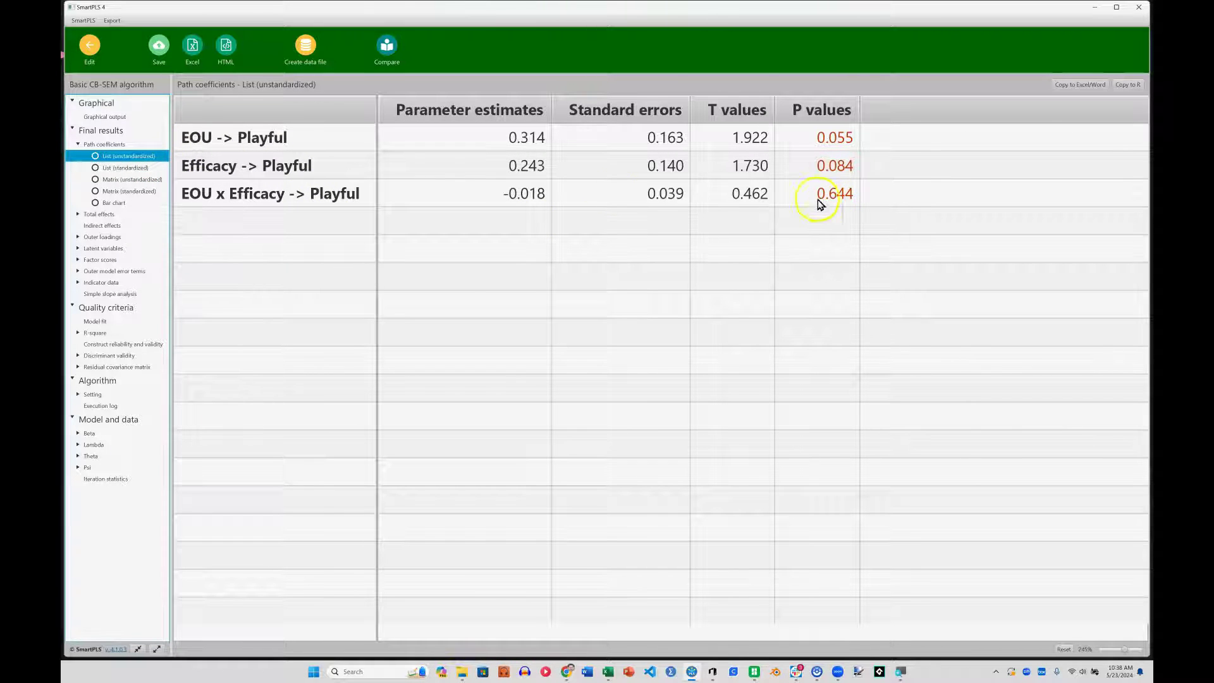
left_click(125, 296)
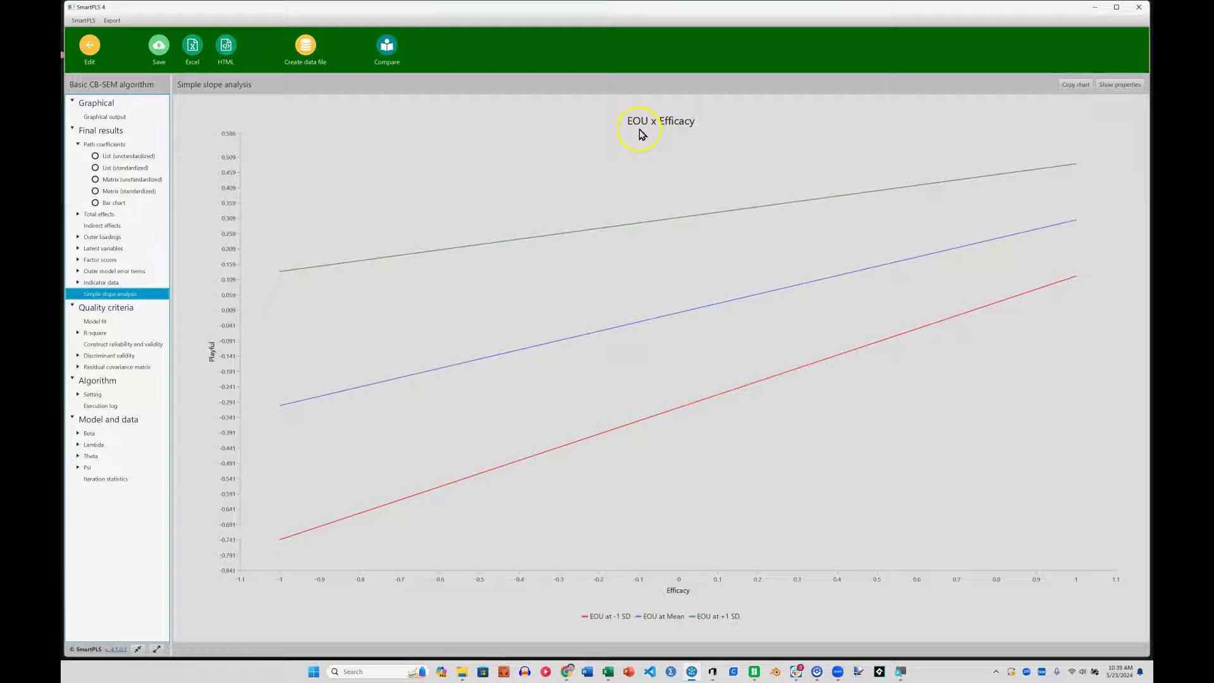
- Return from the results view to the cb-sem-structural model editor
left_click(89, 48)
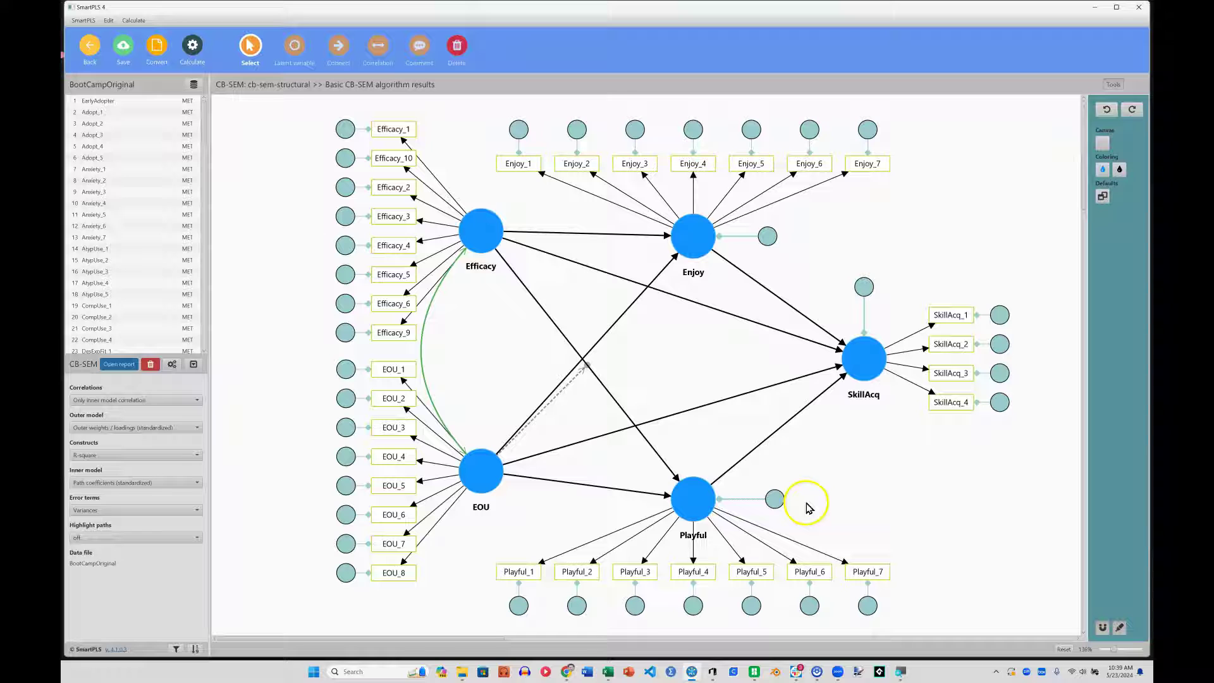
- Delete the Efficacy and EOU constructs and add a correlation between Playful and Enjoy
left_click(483, 250)
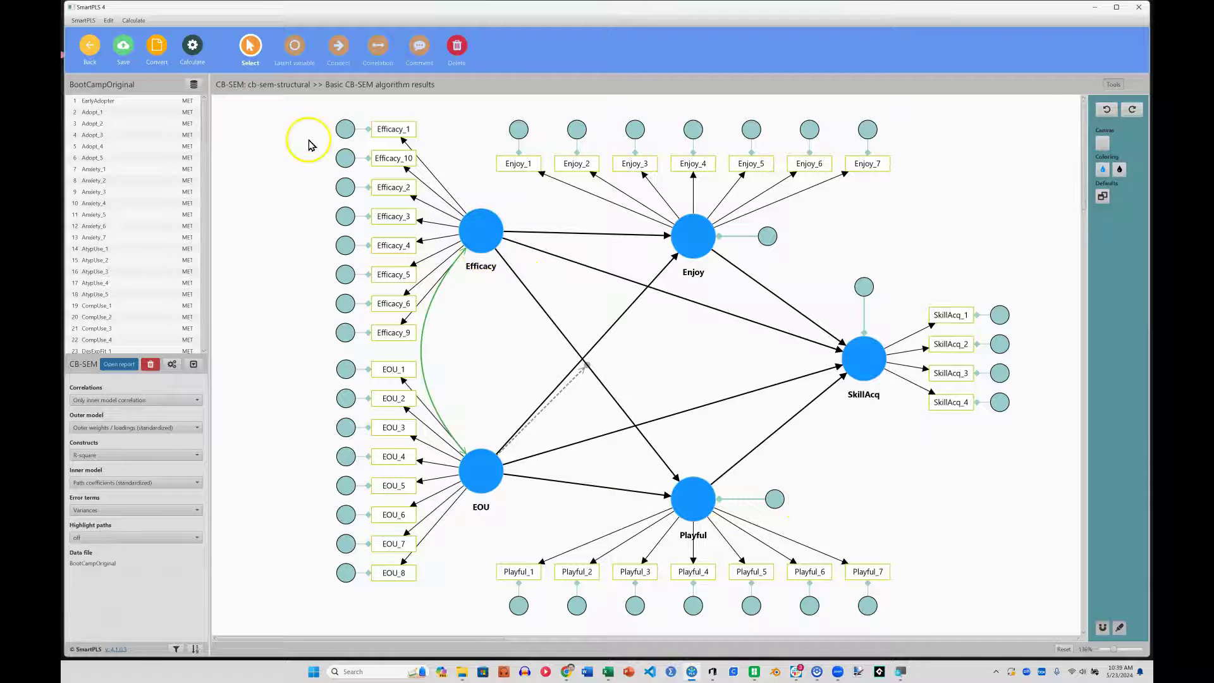
left_click(456, 45)
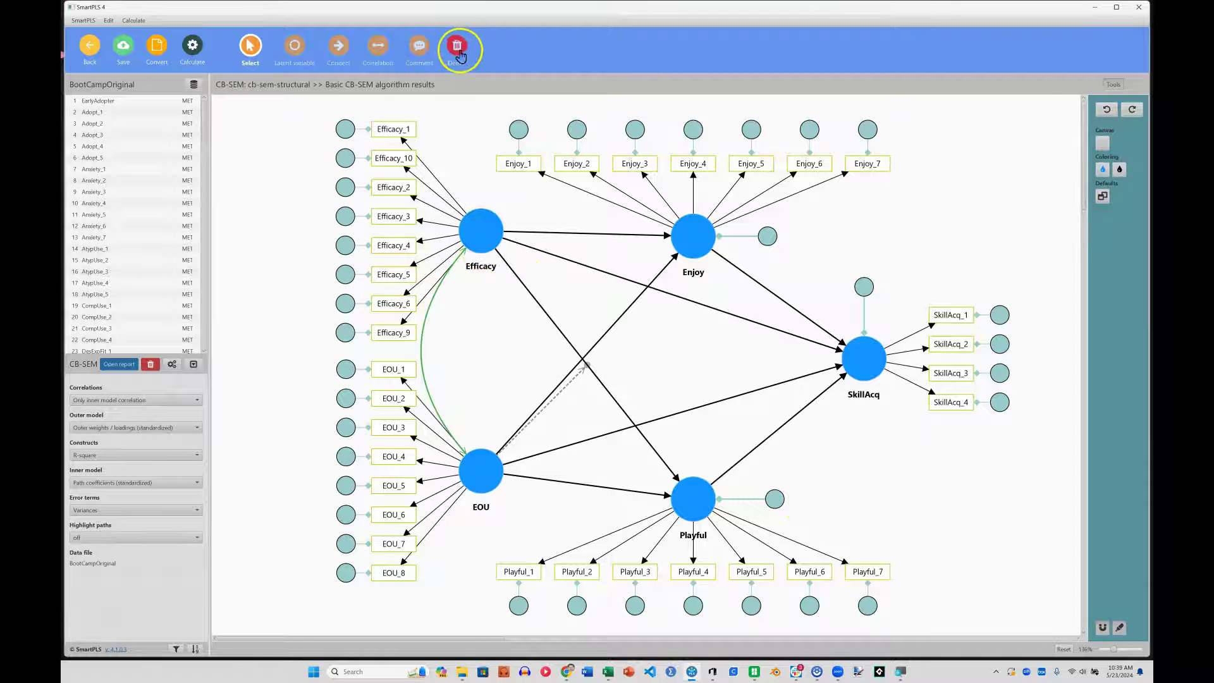
left_click(480, 241)
left_click(482, 468)
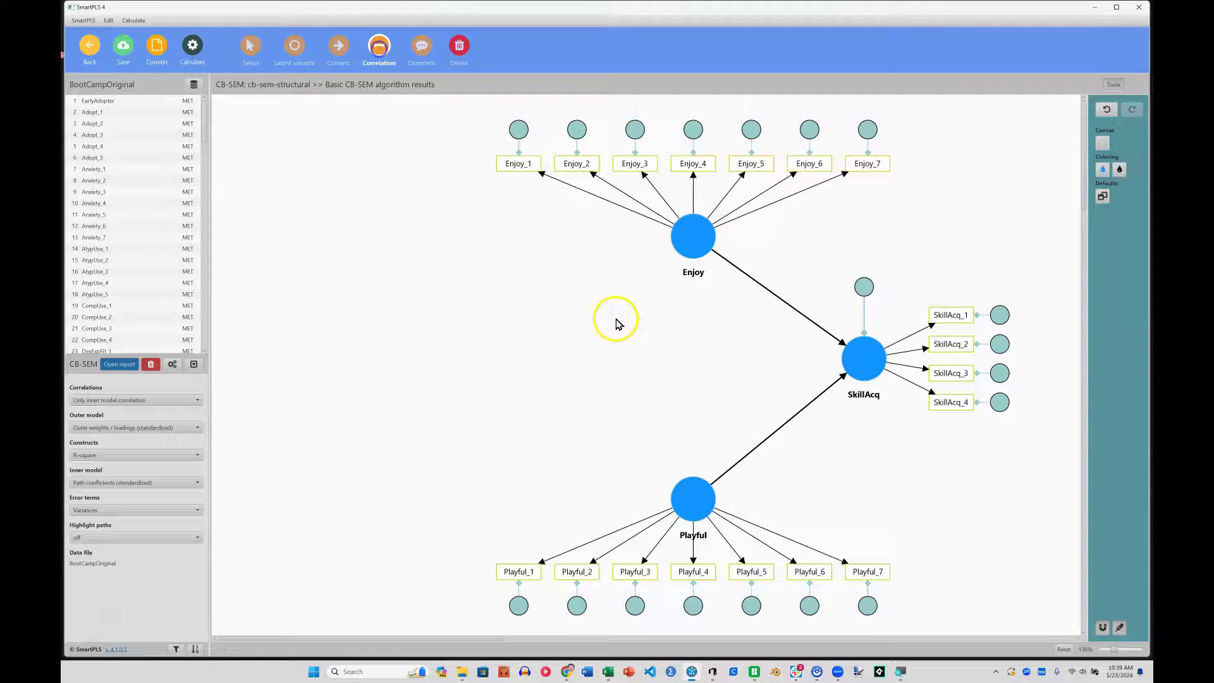
left_click(696, 492)
left_click(688, 249)
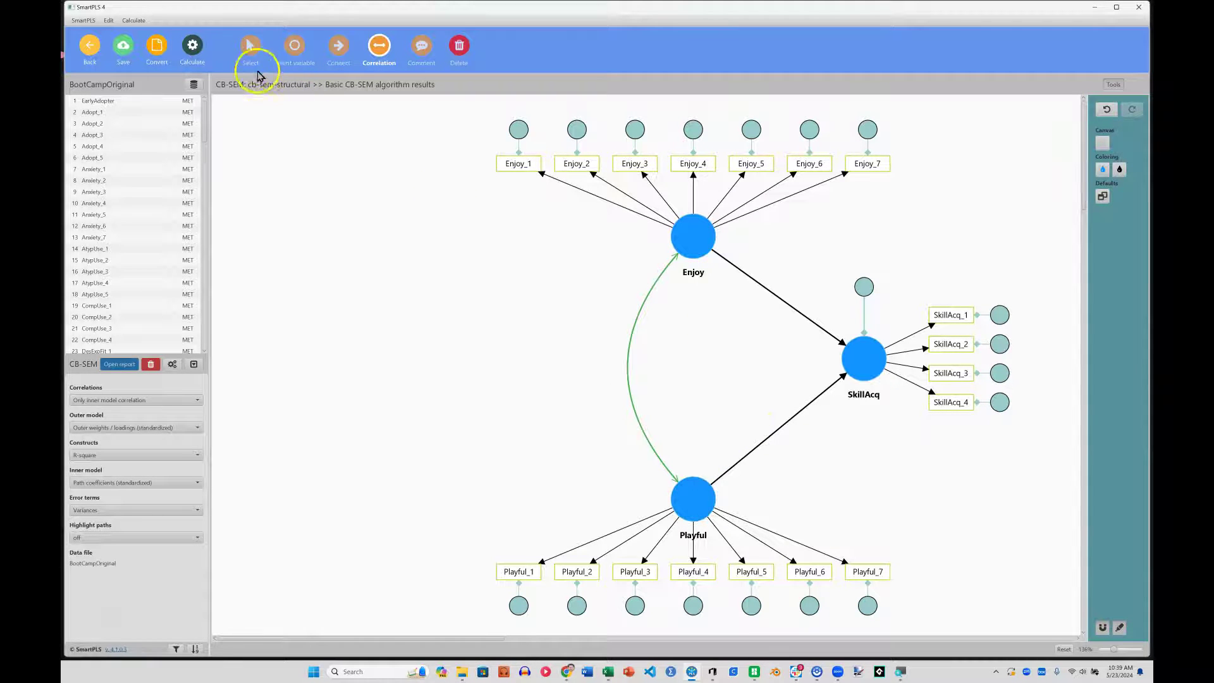
- Attach Enjoy as a moderator of the Playful→SkillAcq path
left_click(337, 50)
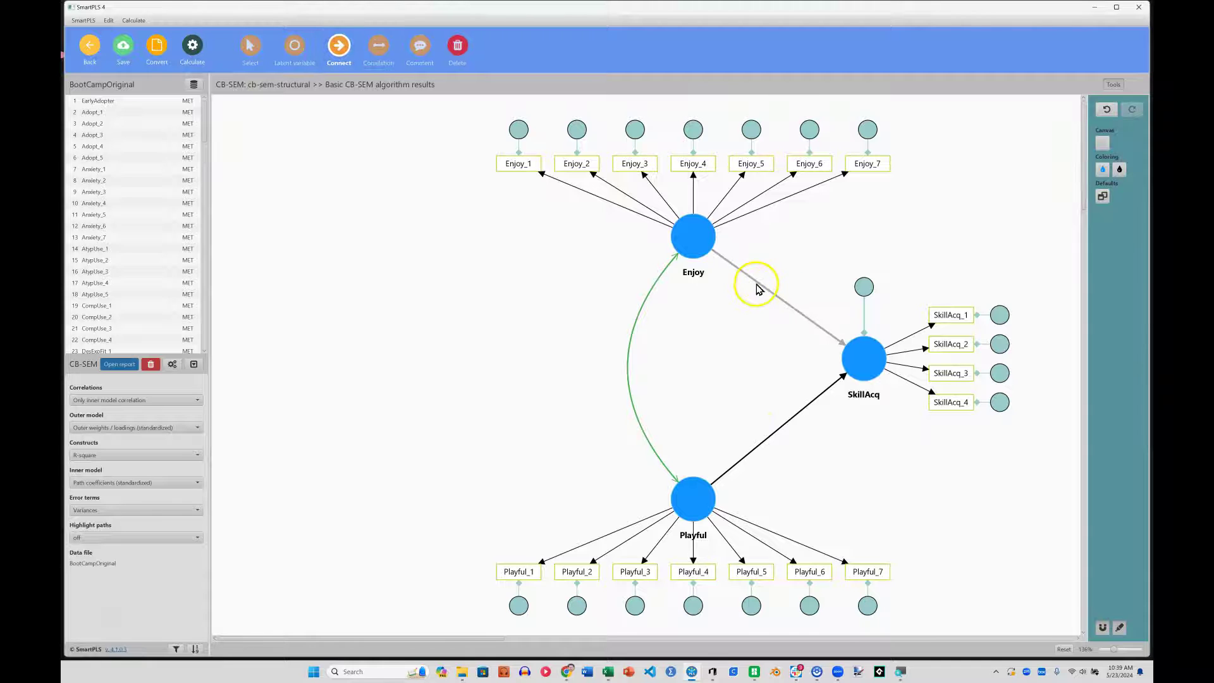
left_click(694, 243)
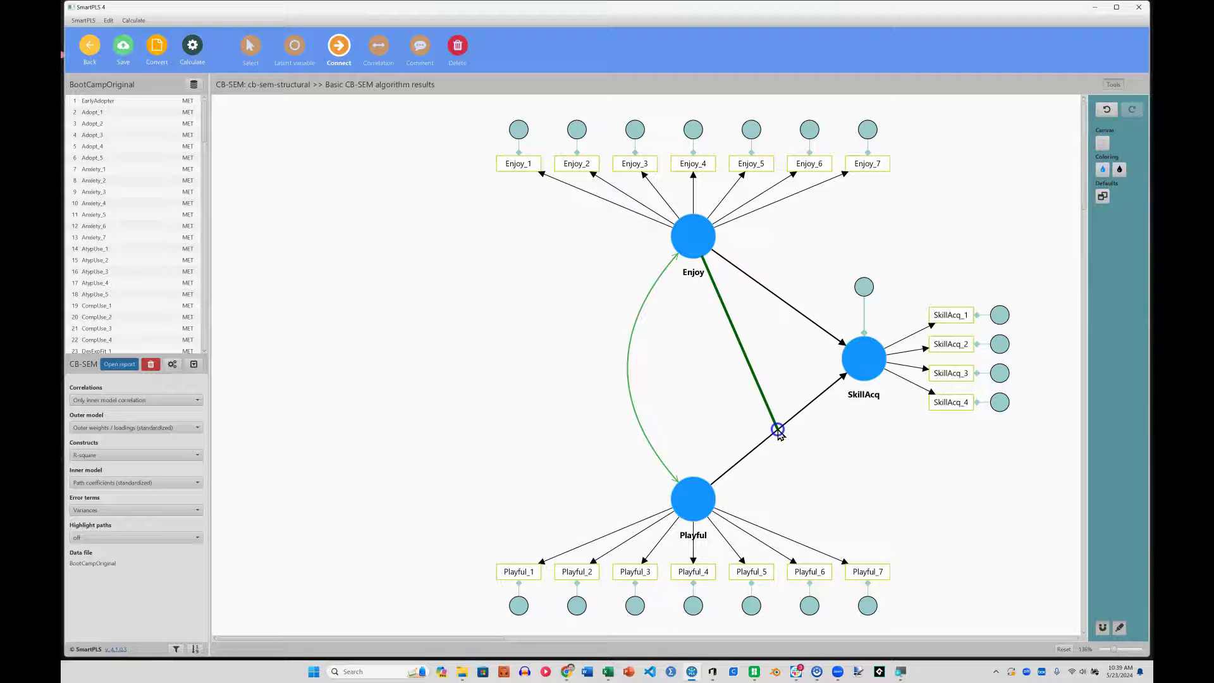
left_click(824, 451)
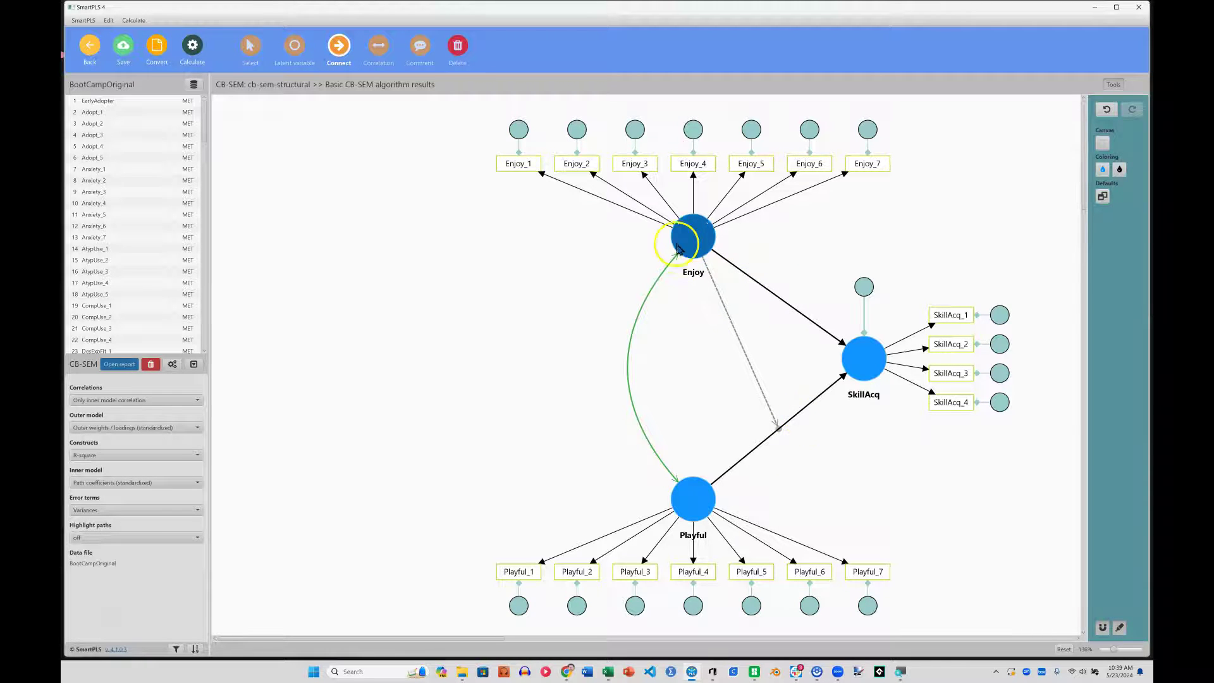
left_click(856, 351)
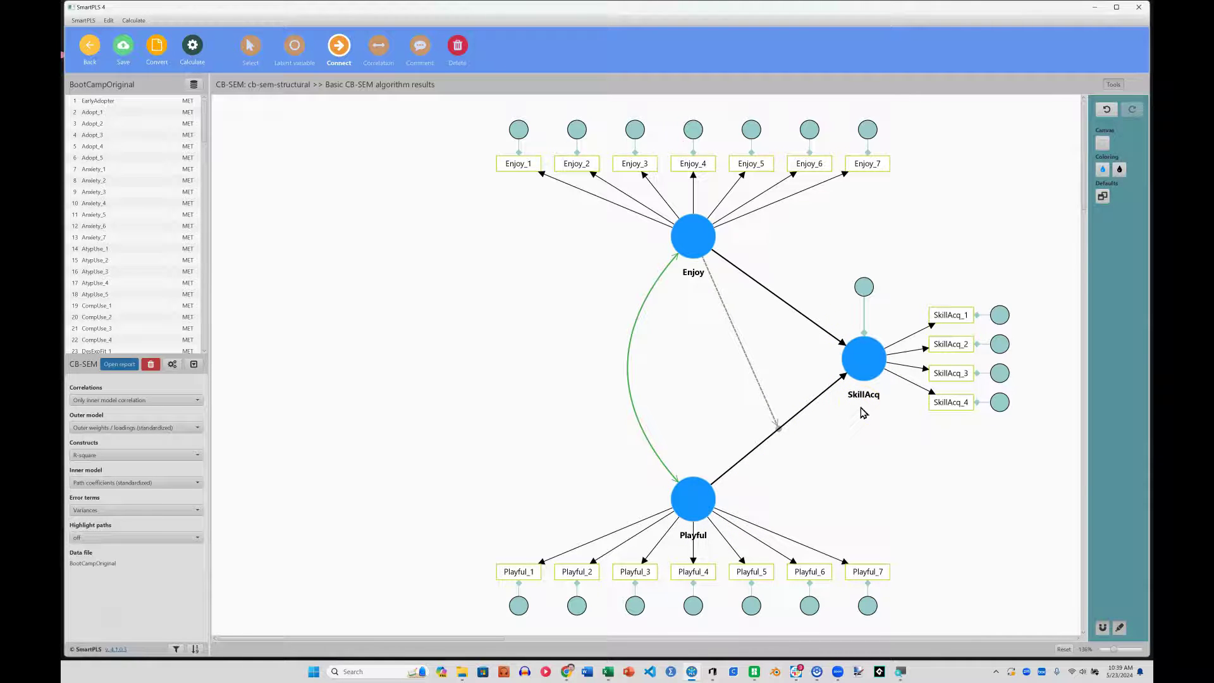
left_click_drag(779, 387, 780, 325)
left_click(192, 45)
left_click(231, 67)
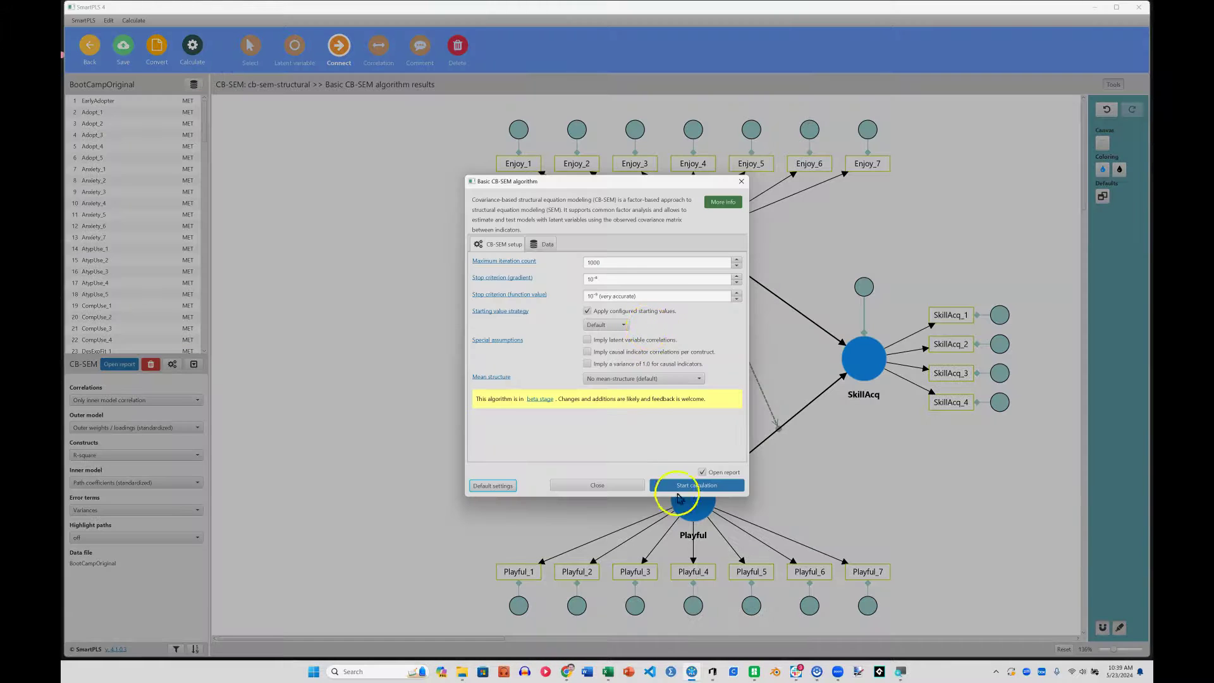
left_click(695, 486)
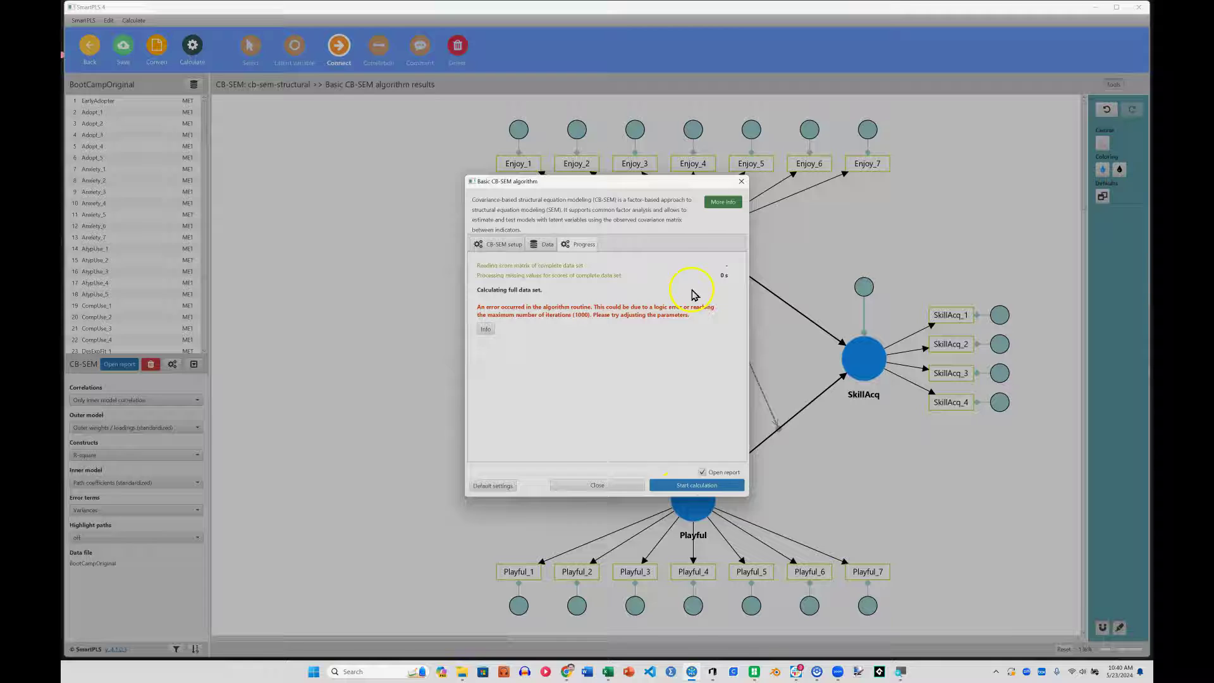
left_click(742, 182)
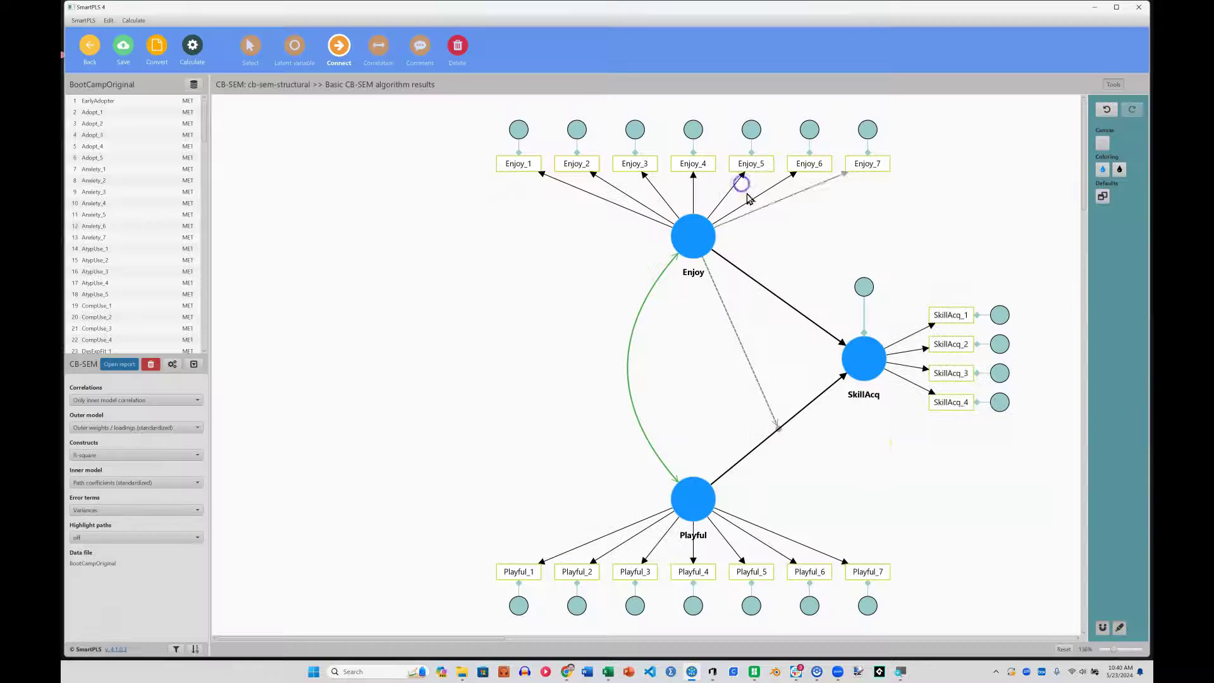
- Delete indicators Enjoy_5 to Enjoy_7 and Playful_5 to Playful_7
left_click(460, 54)
left_click(867, 165)
left_click(819, 164)
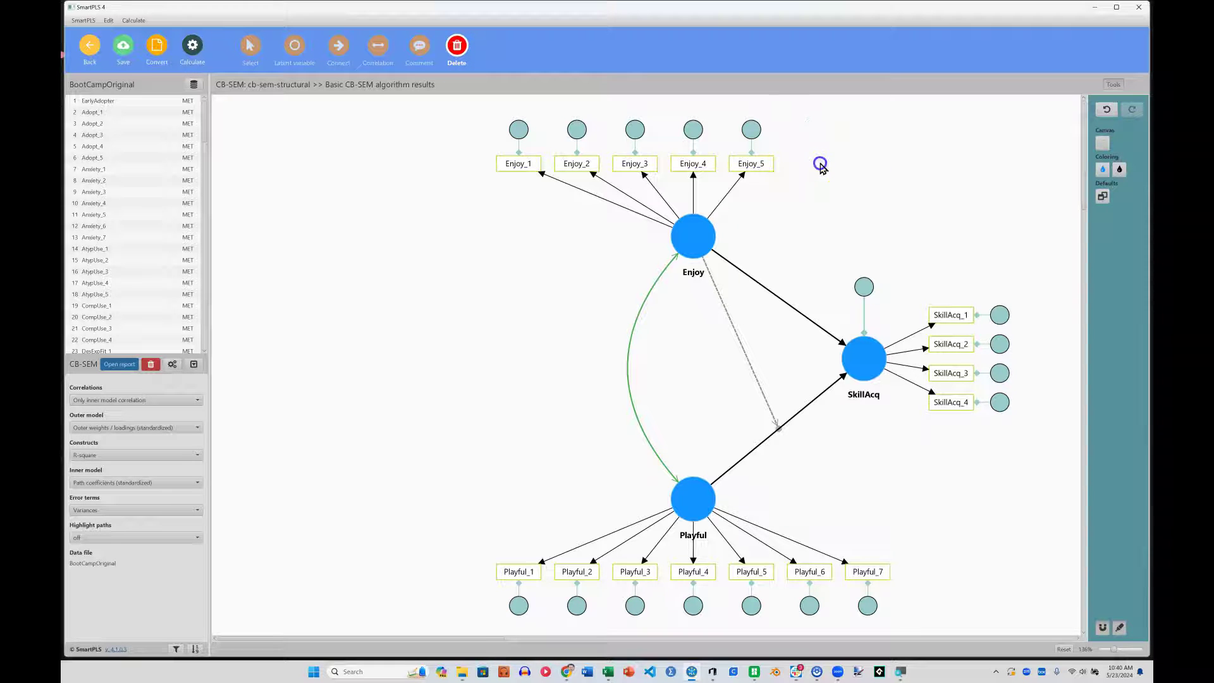
left_click(867, 573)
left_click(820, 580)
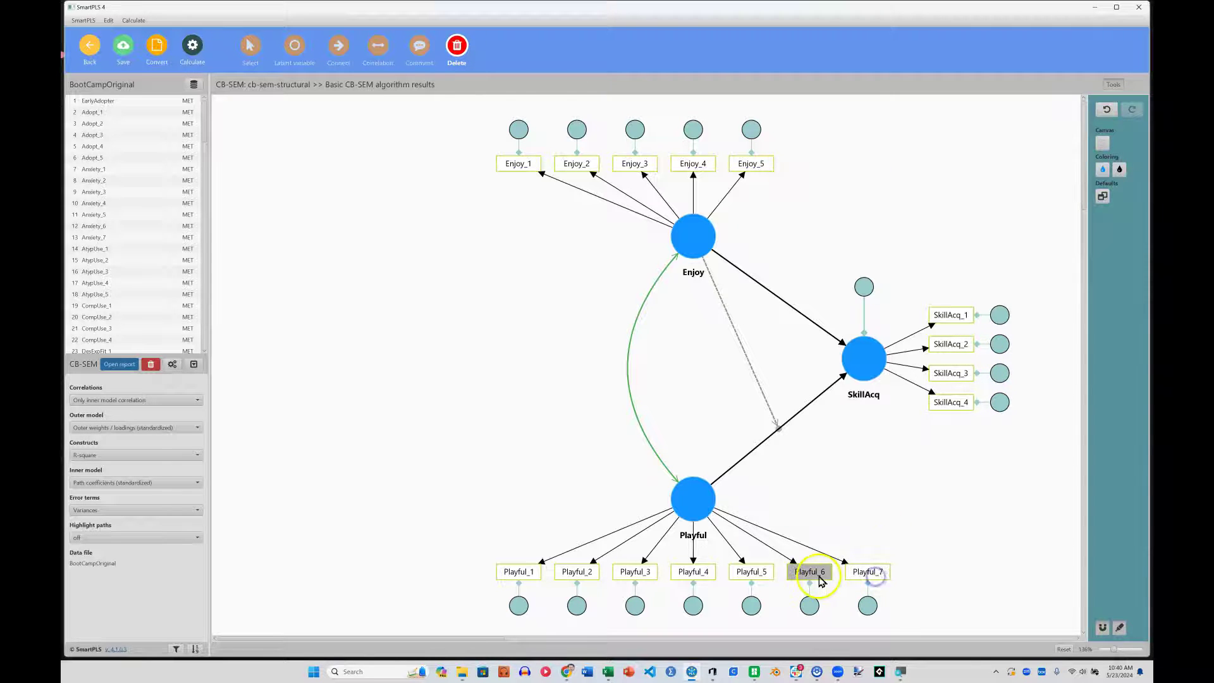
left_click(872, 573)
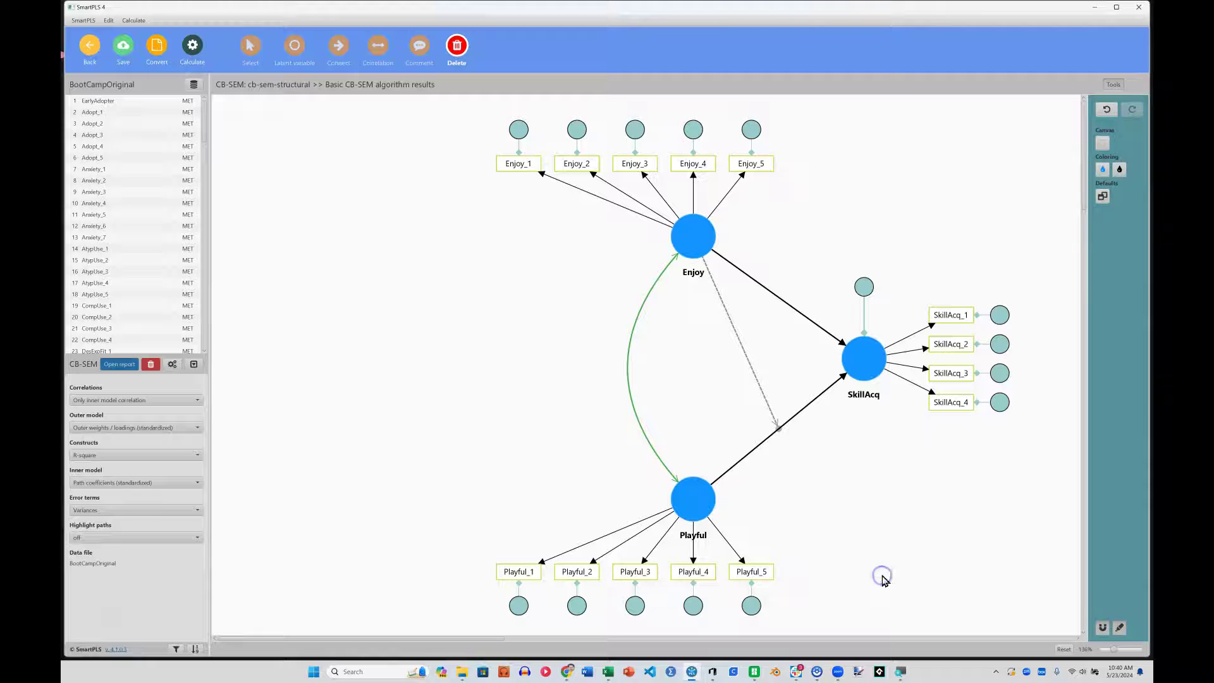
left_click(762, 576)
left_click(762, 167)
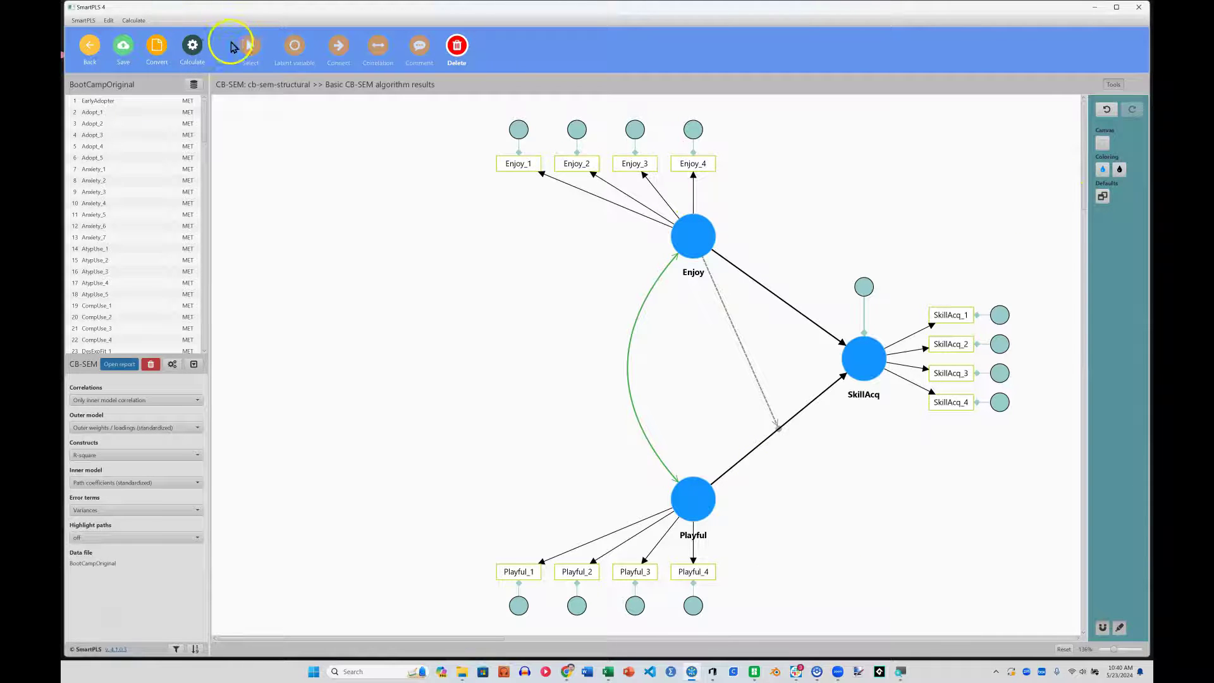
- Realign Enjoy's indicators evenly above it and Playful's indicators below it
left_click(234, 46)
left_click(693, 236)
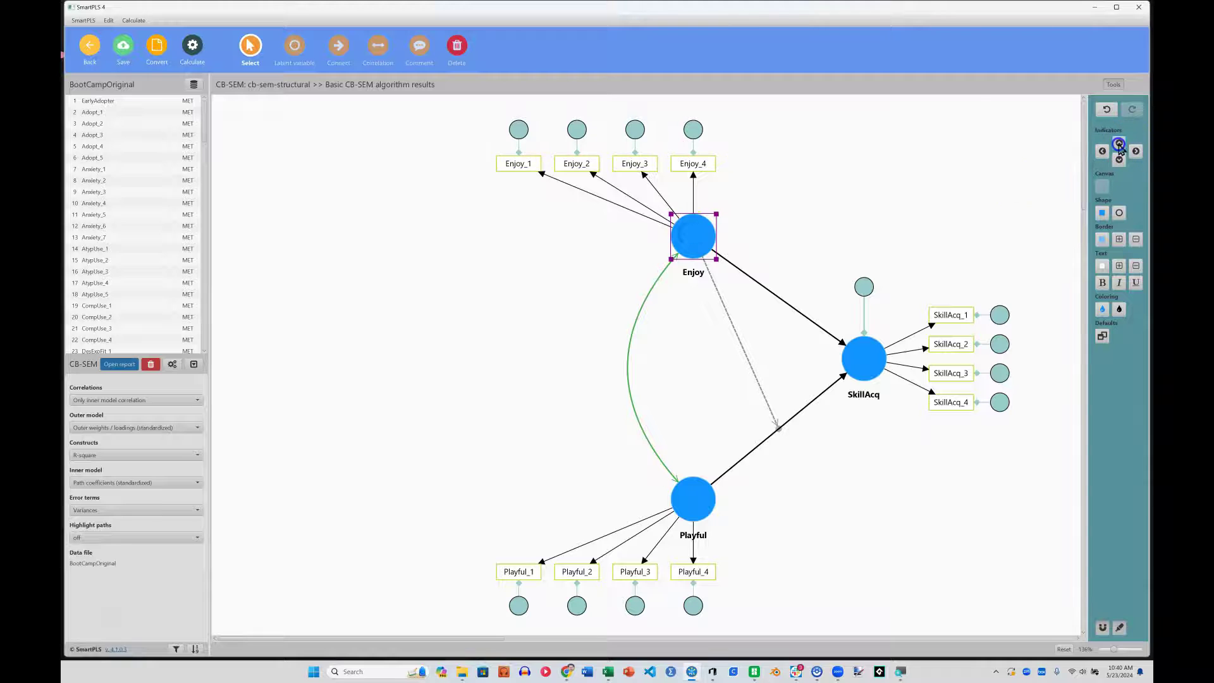
left_click(1119, 144)
left_click(712, 501)
left_click(1120, 160)
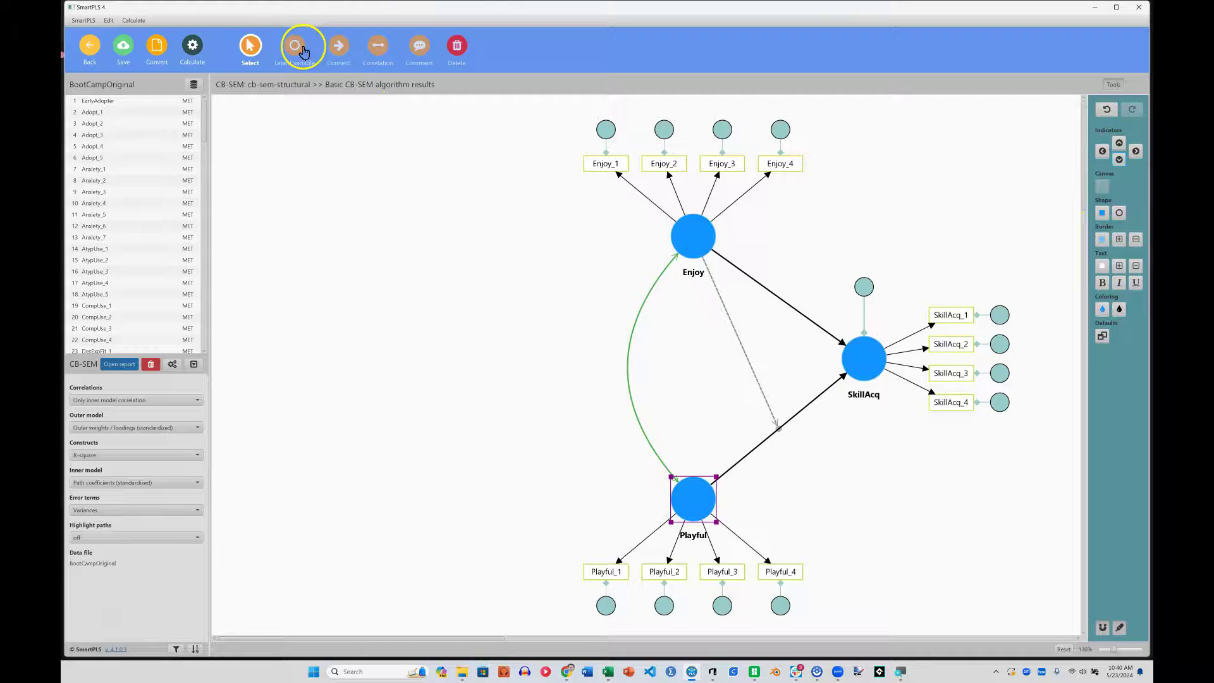
- Run the Basic CB-SEM algorithm on the moderation model and show the Enjoy x Playful simple slope chart
left_click(192, 46)
left_click(218, 74)
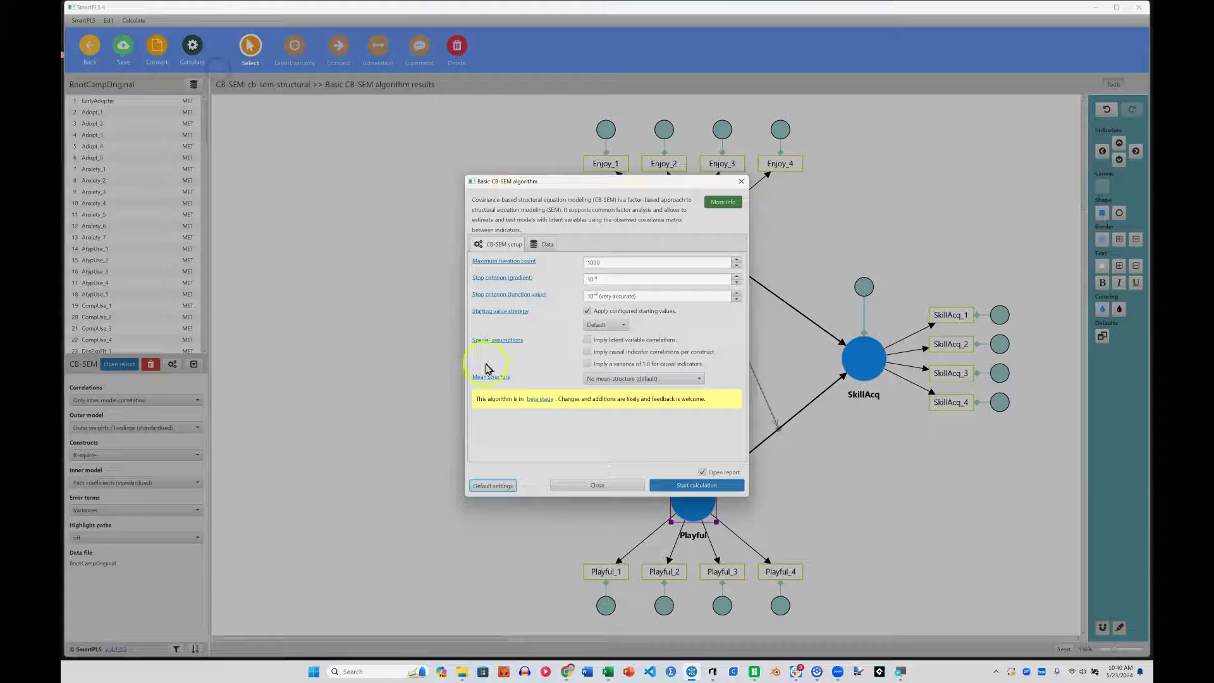
left_click(708, 488)
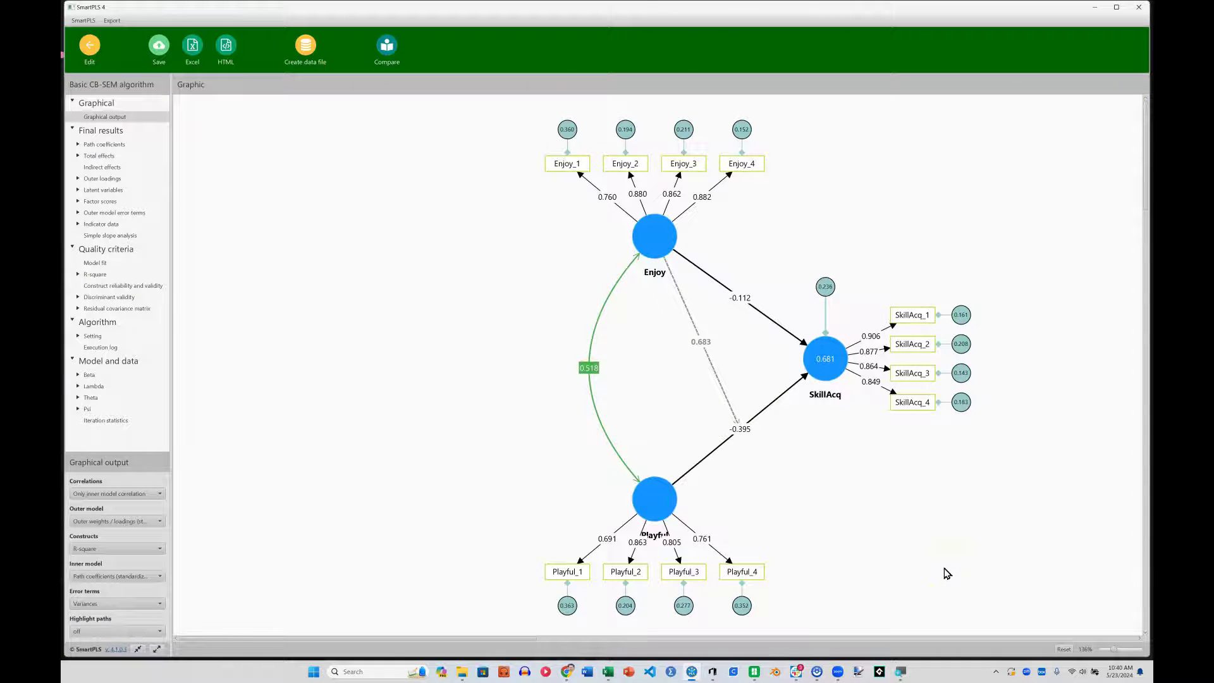
left_click(981, 551)
- Check the path coefficients table, then show the Enjoy x Playful simple slope plot for SkillAcq
left_click(108, 236)
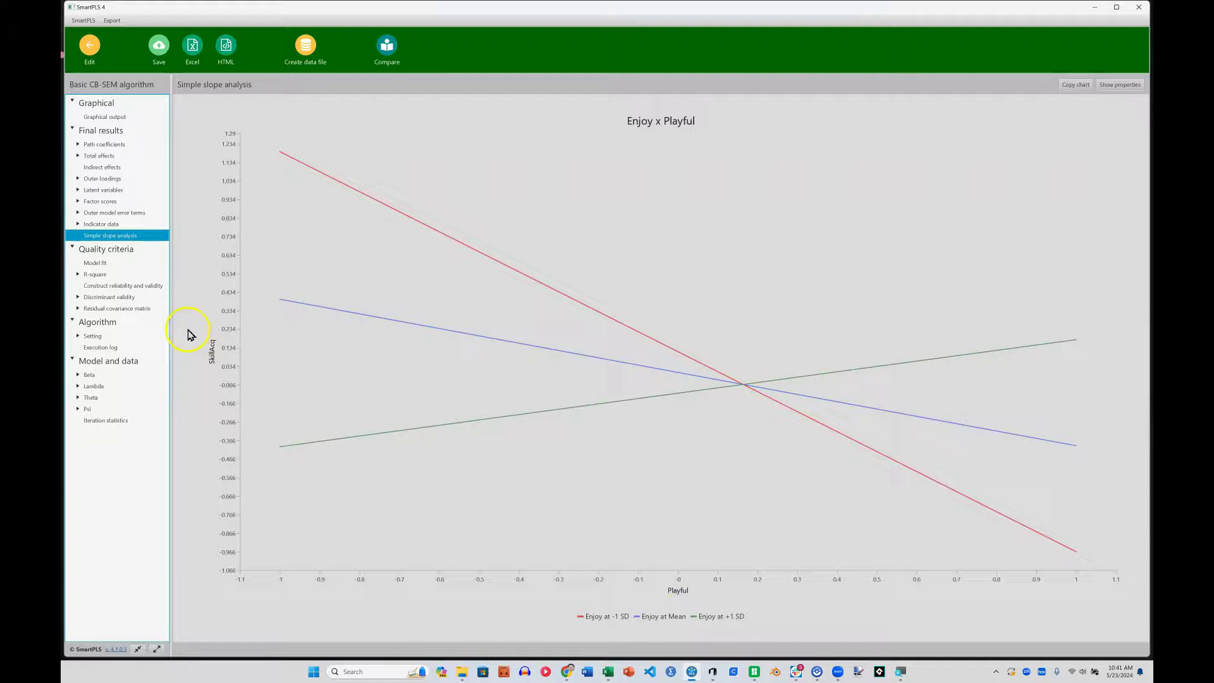
left_click(103, 144)
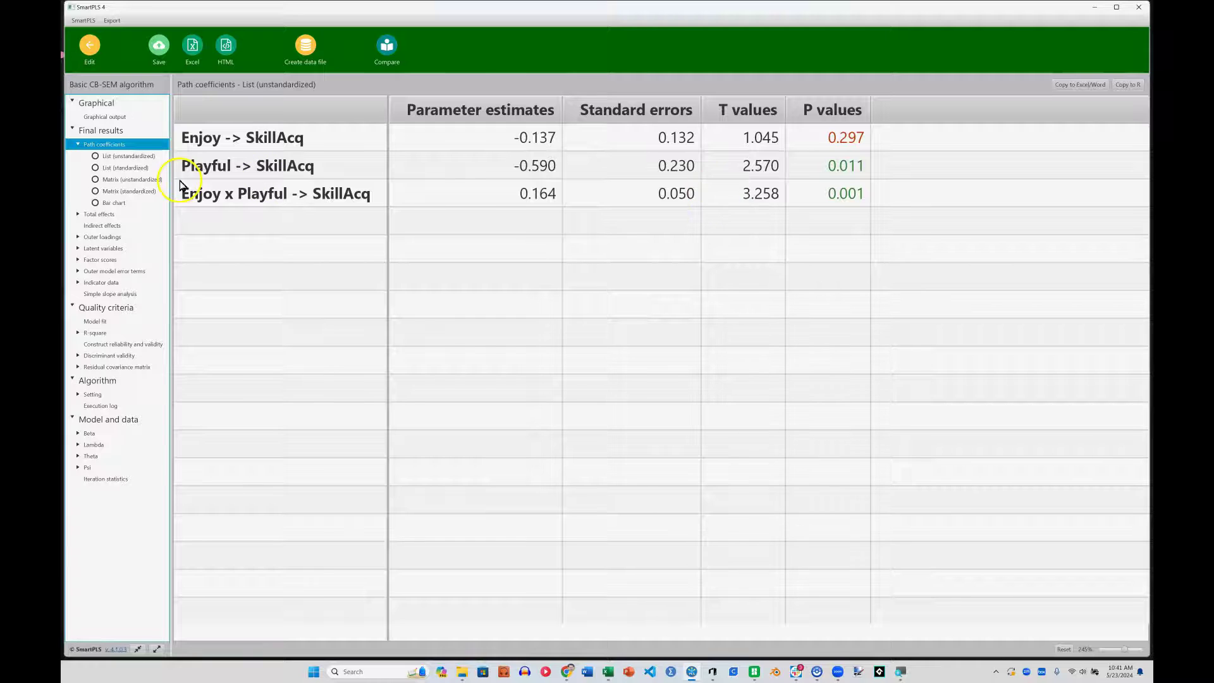
left_click(108, 295)
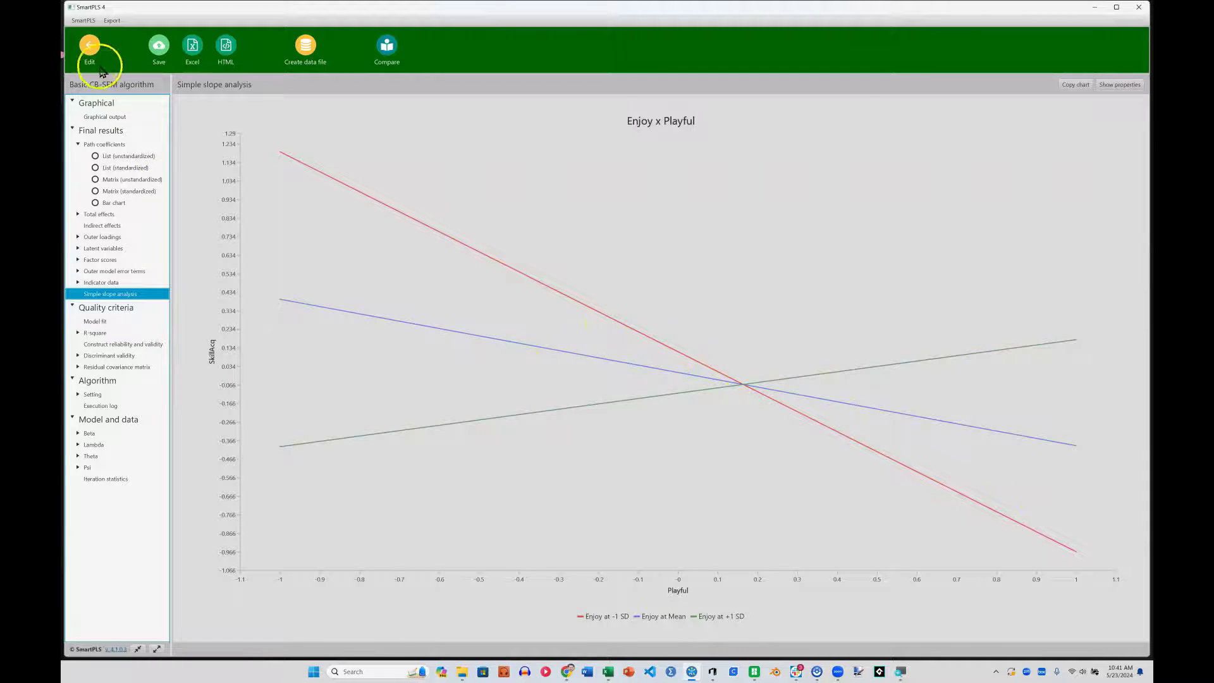
- Return to the cb-sem-structural editor and restore the full model with Efficacy, EOU and all indicators
left_click(89, 45)
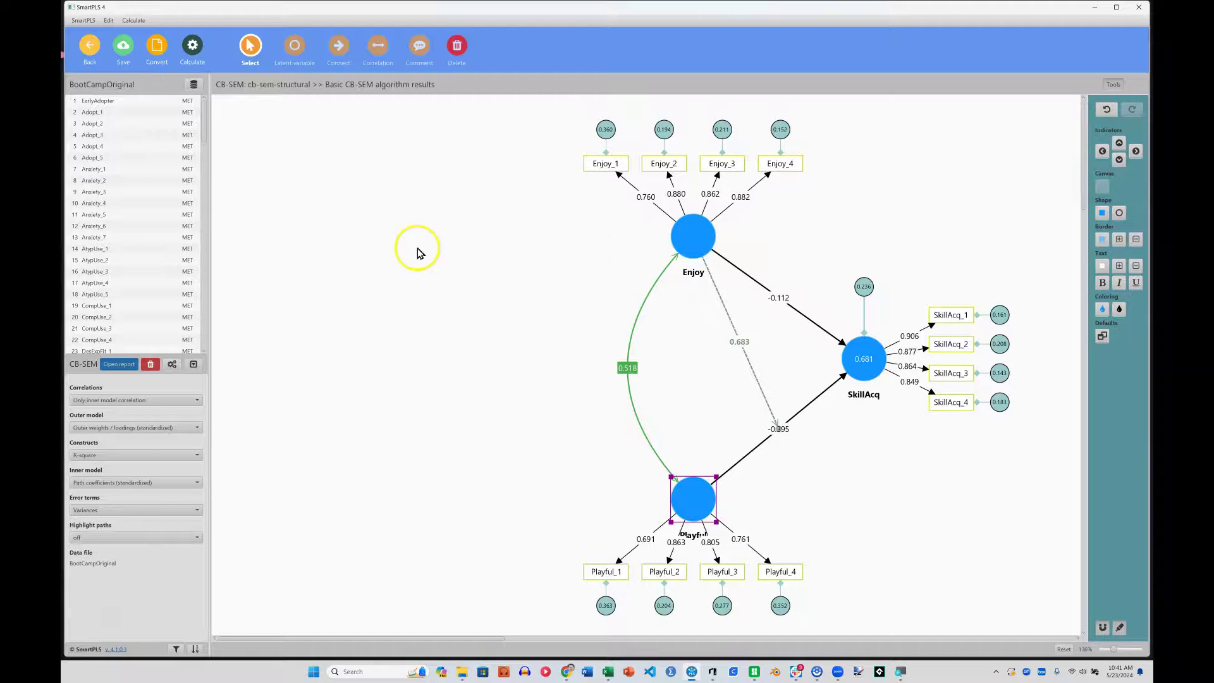
left_click(408, 251)
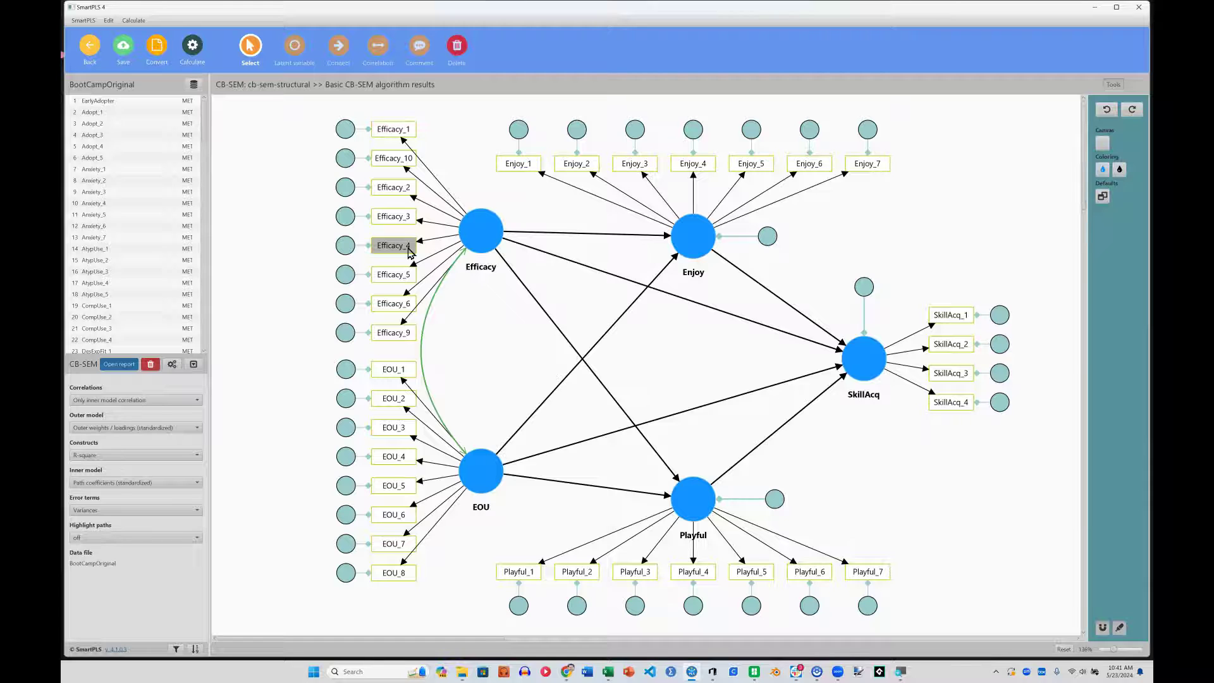
left_click(888, 417)
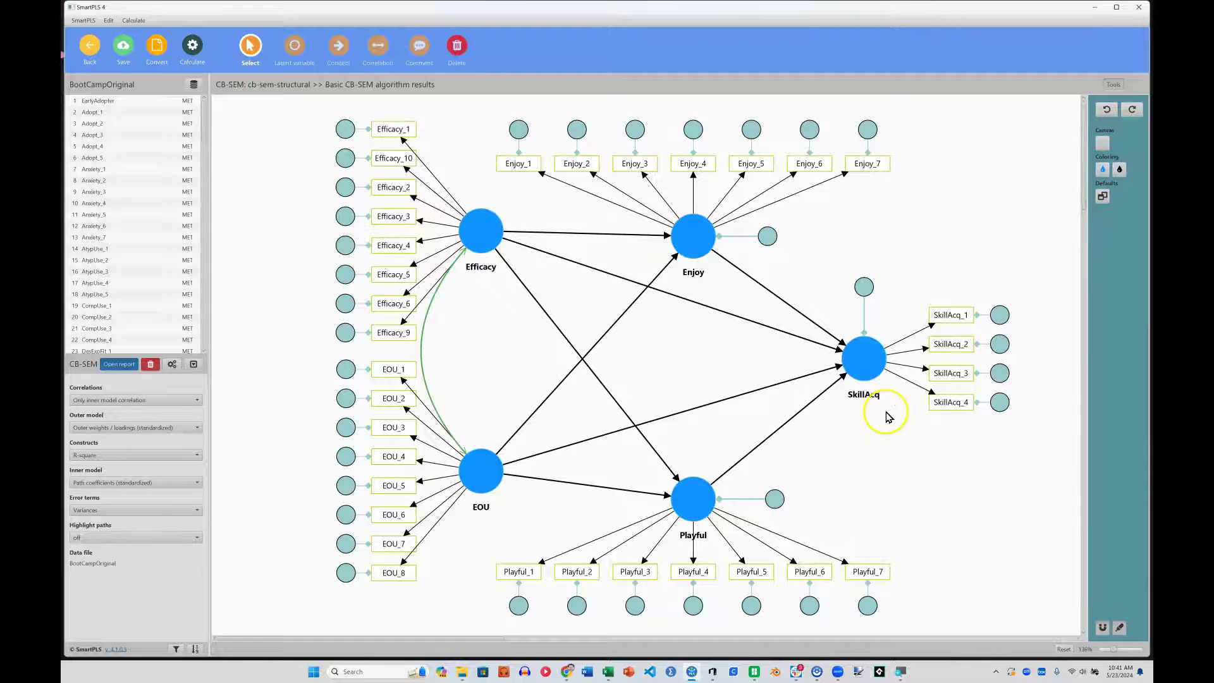
left_click(199, 55)
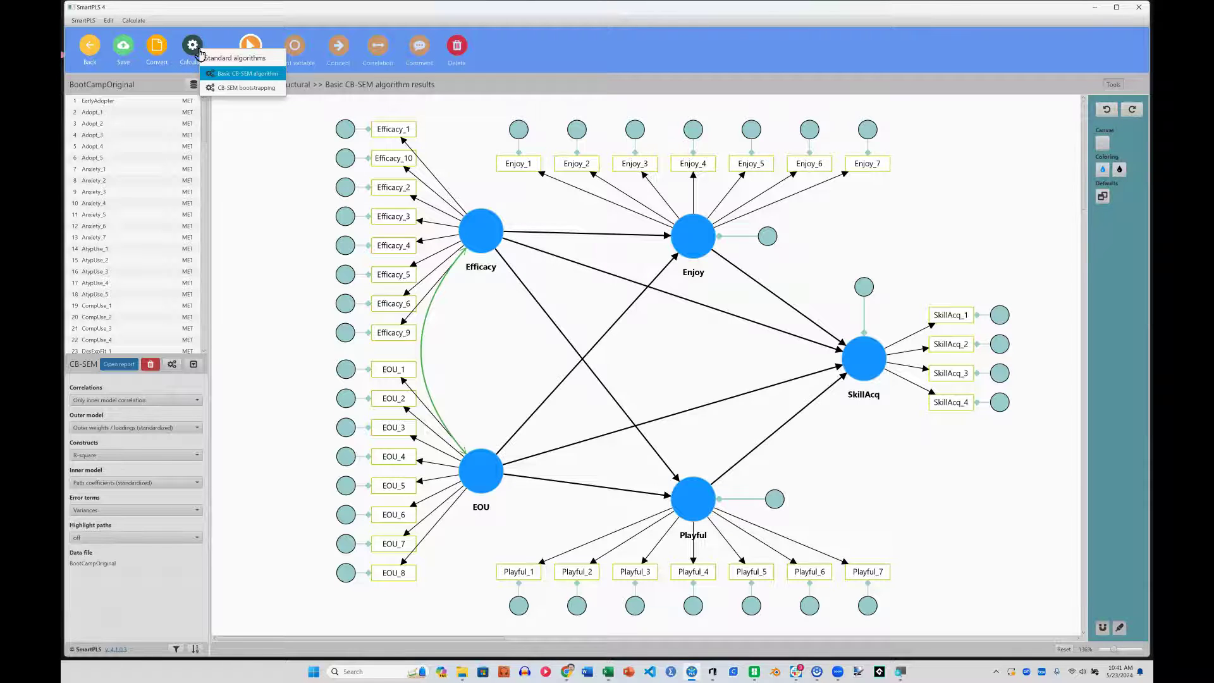
- Run the Basic CB-SEM algorithm on the full model, giving R² 0.222 Enjoy, 0.202 Playful, 0.145 SkillAcq
left_click(253, 81)
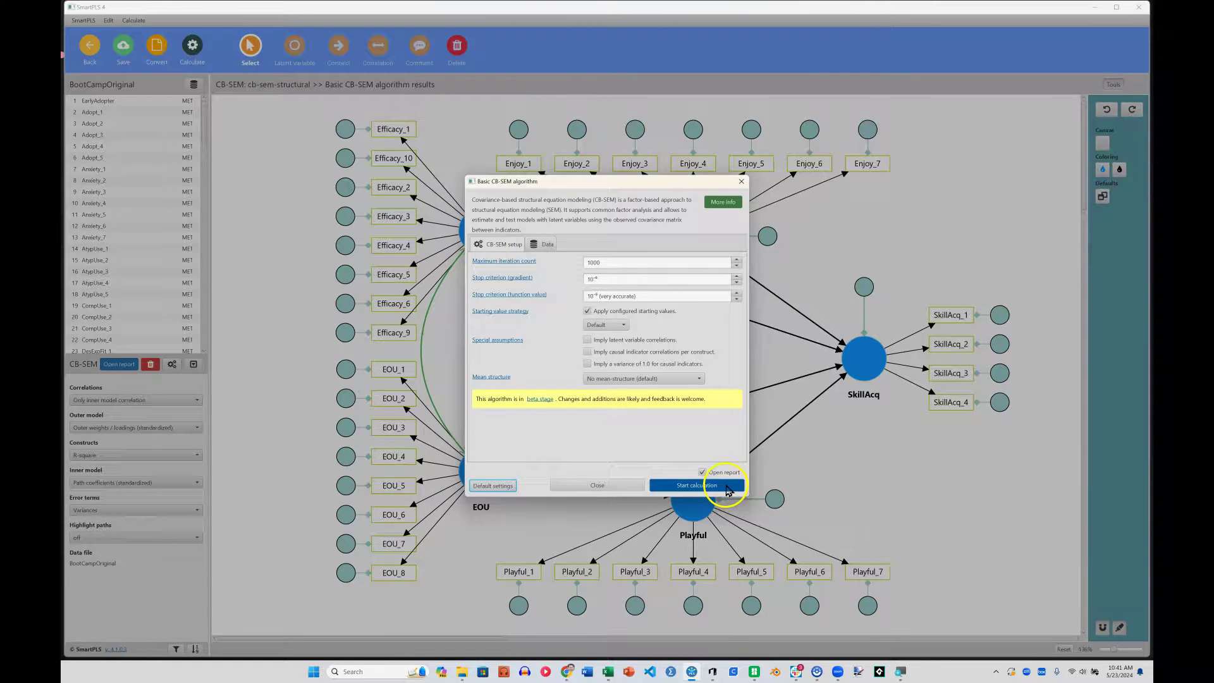
left_click(724, 489)
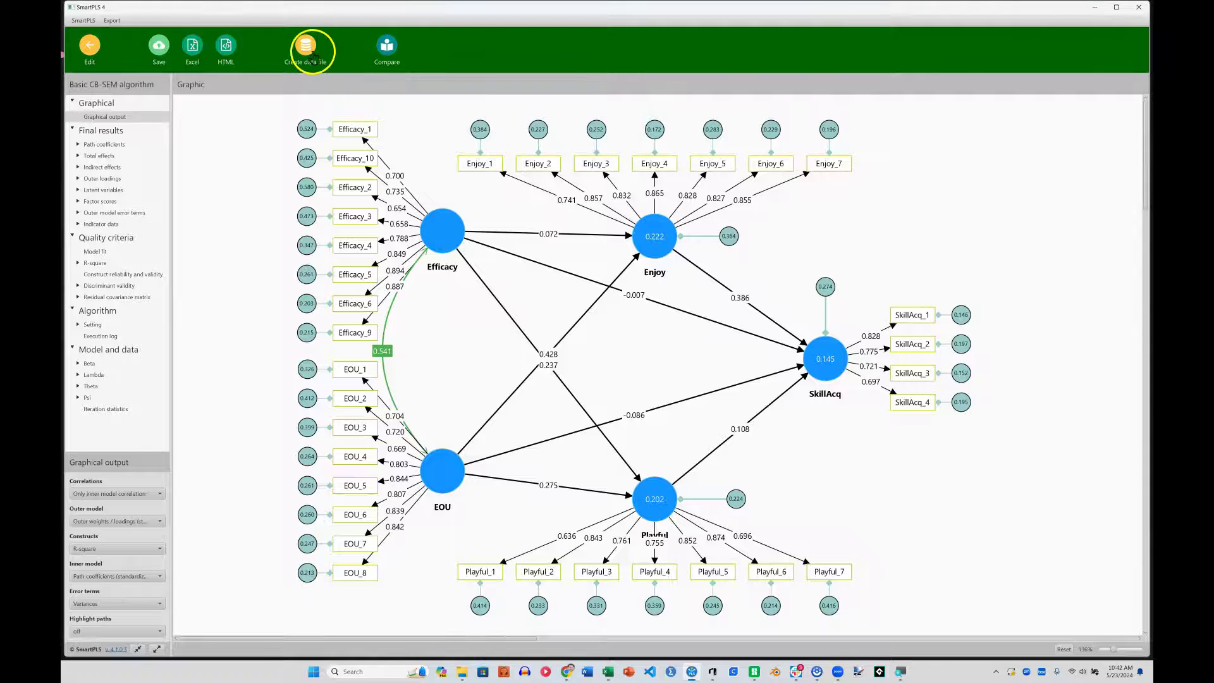
- Create a derived data file holding only the Bartlett scores, excluding manifest variable scores
left_click(307, 53)
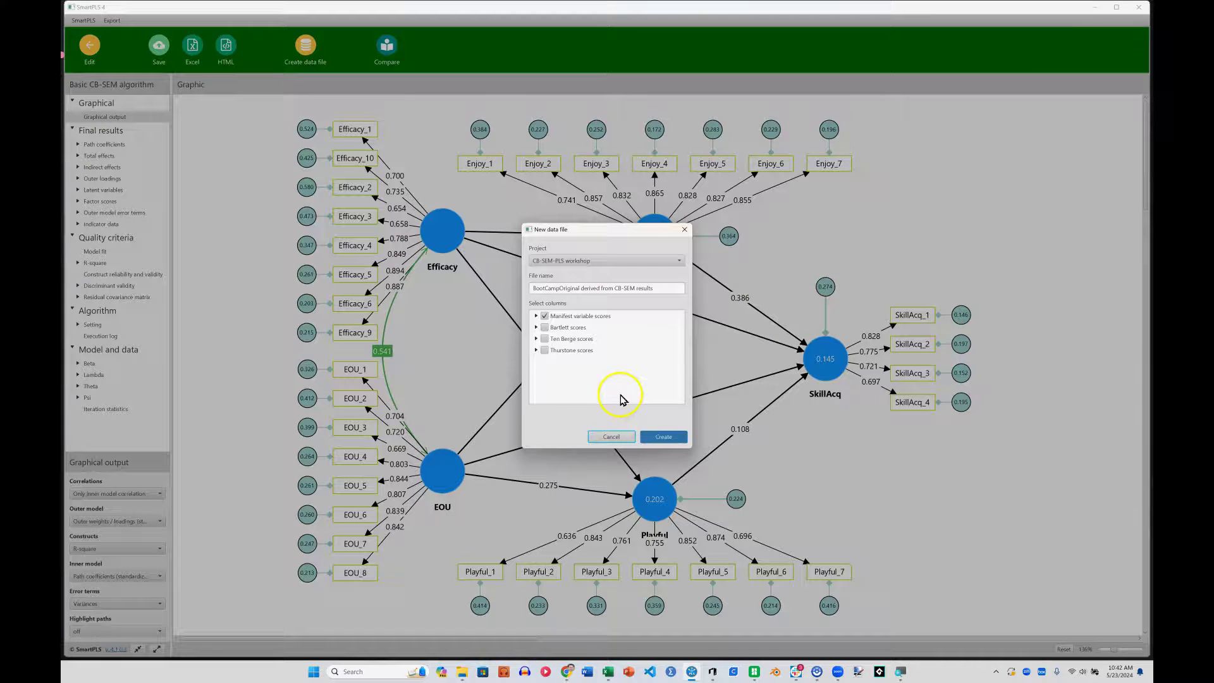
left_click(537, 328)
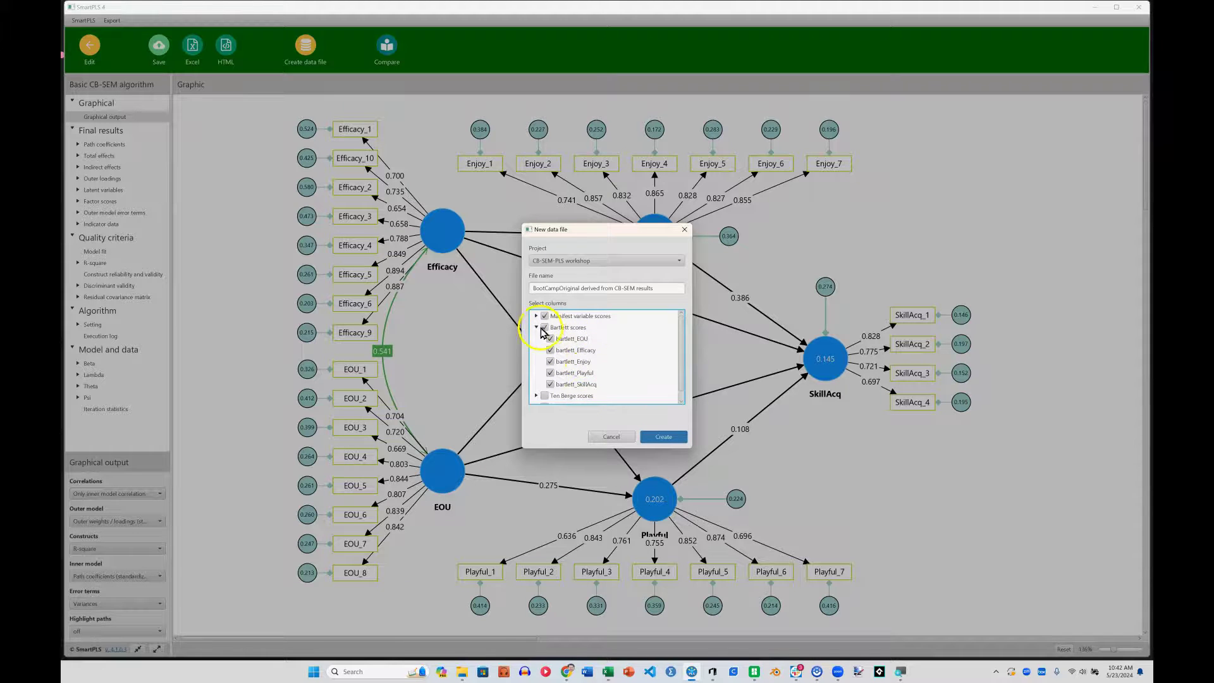
left_click(537, 327)
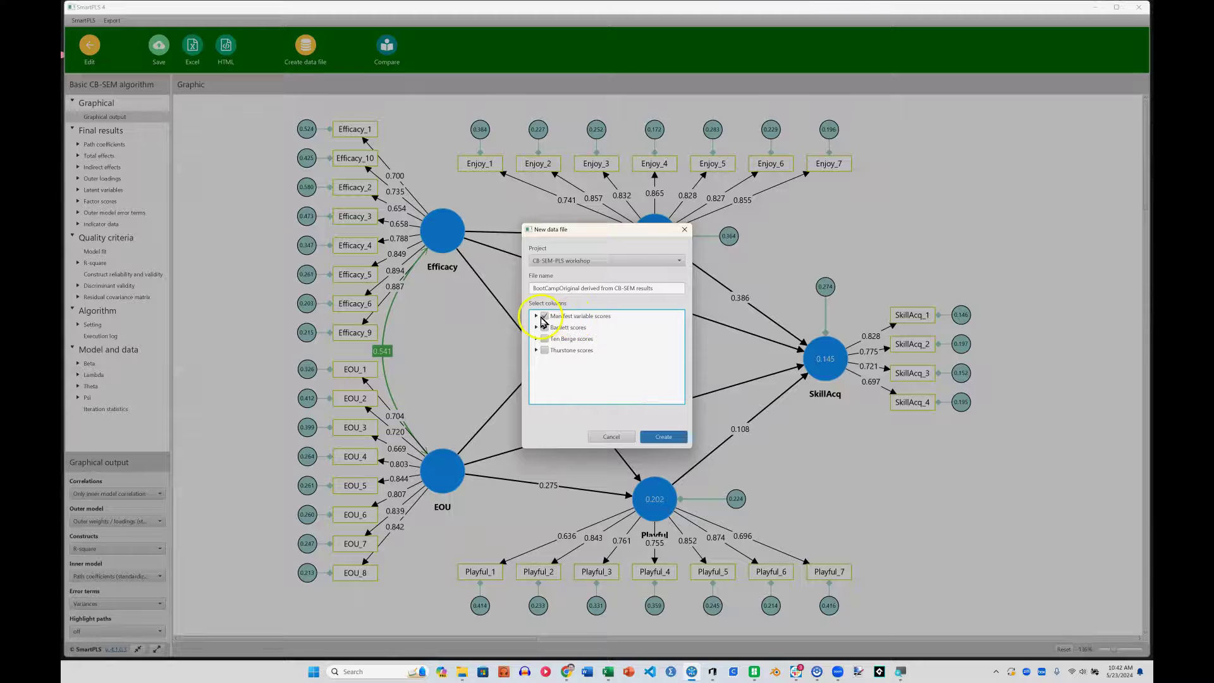
left_click(544, 317)
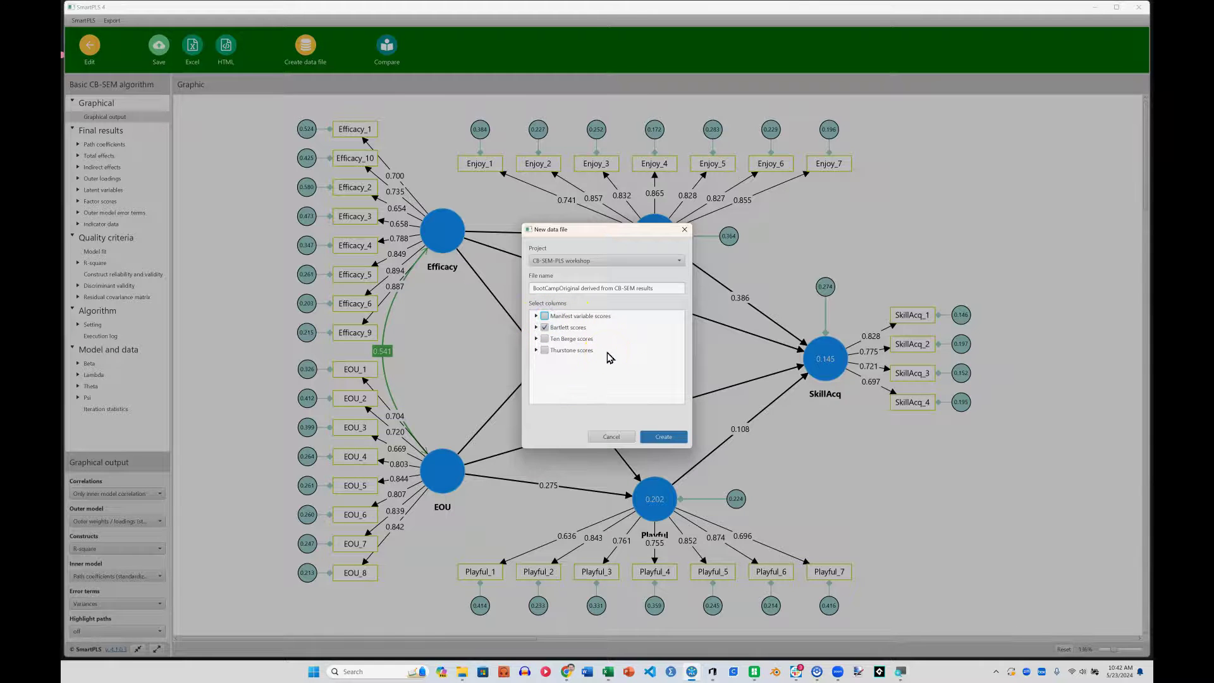
left_click(665, 435)
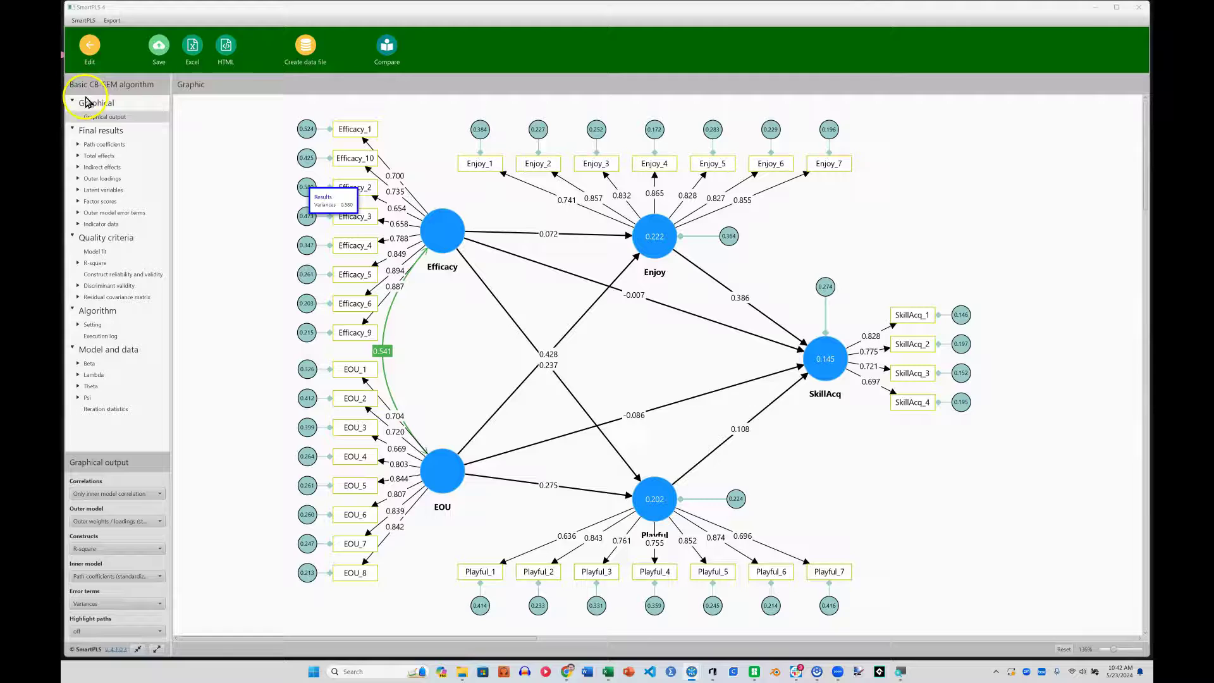
- Add CB-SEM model 'cb-sem_interaction' to the CB-SEM-PLS workshop project using BootCampOriginal derived data
left_click(89, 45)
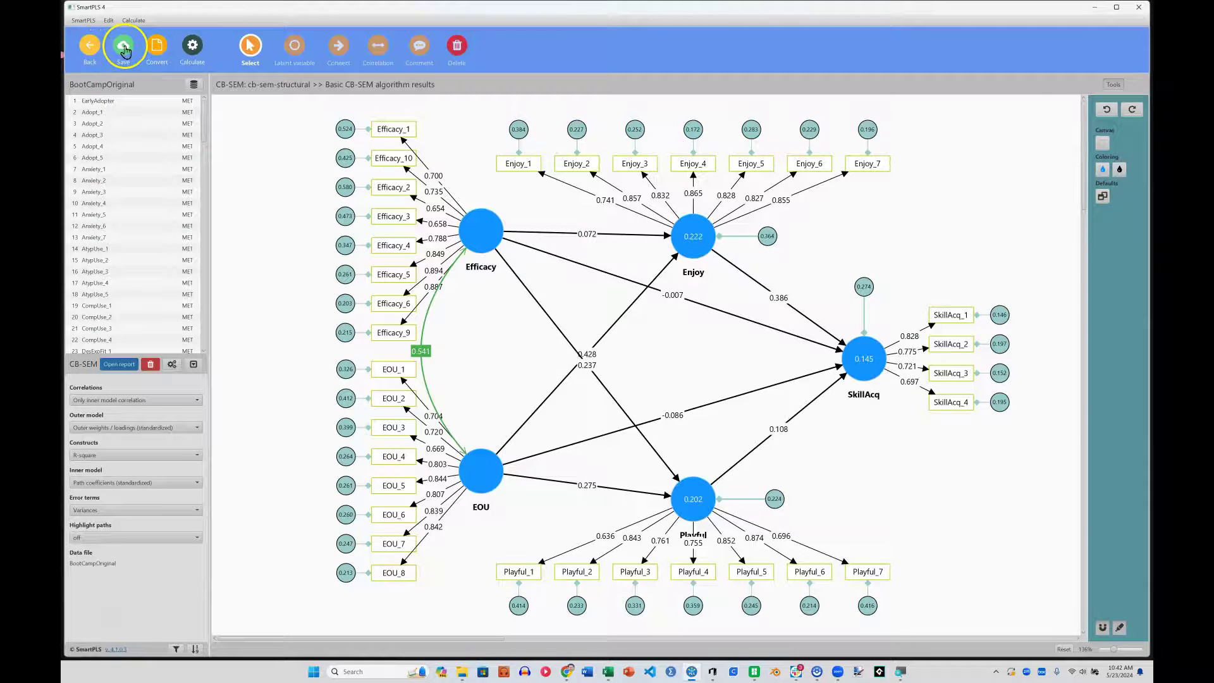
left_click(89, 46)
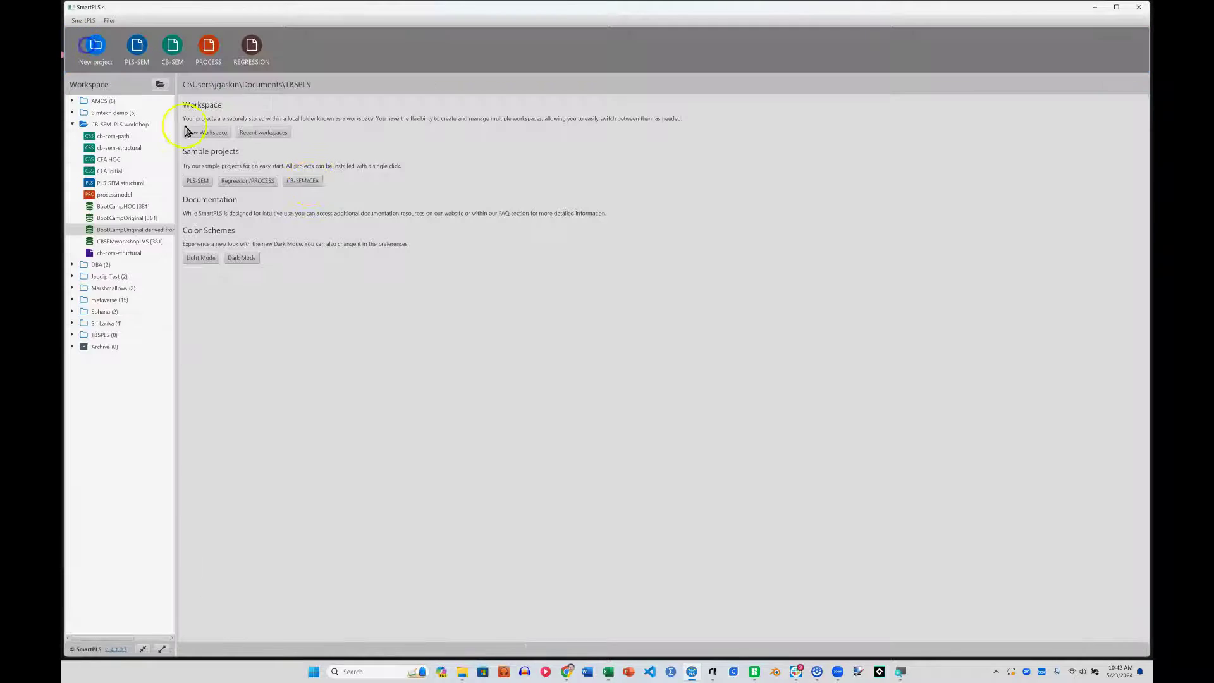
right_click(120, 125)
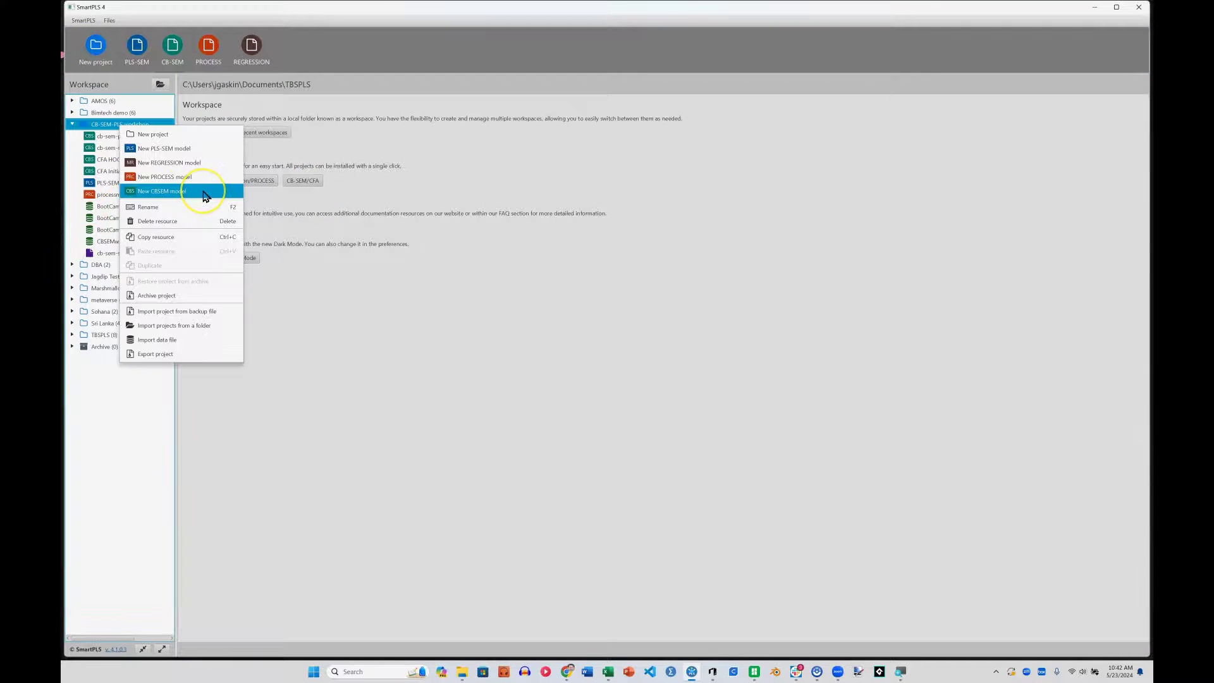
left_click(205, 193)
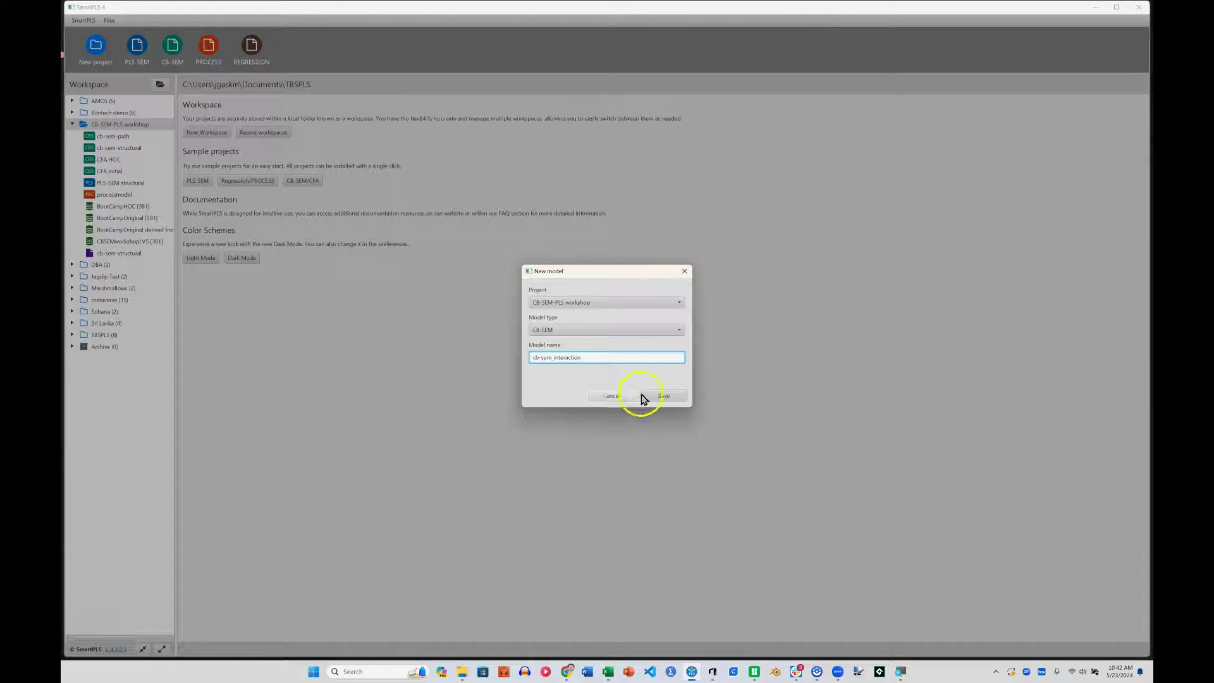
left_click(661, 396)
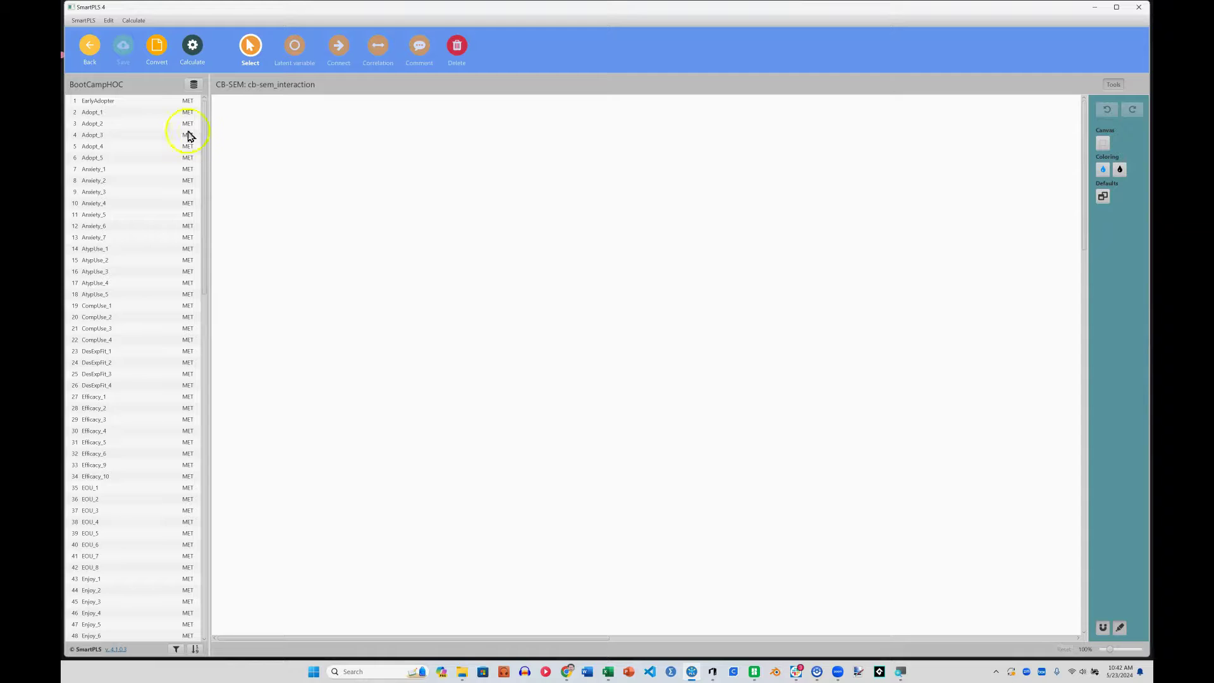
left_click(194, 85)
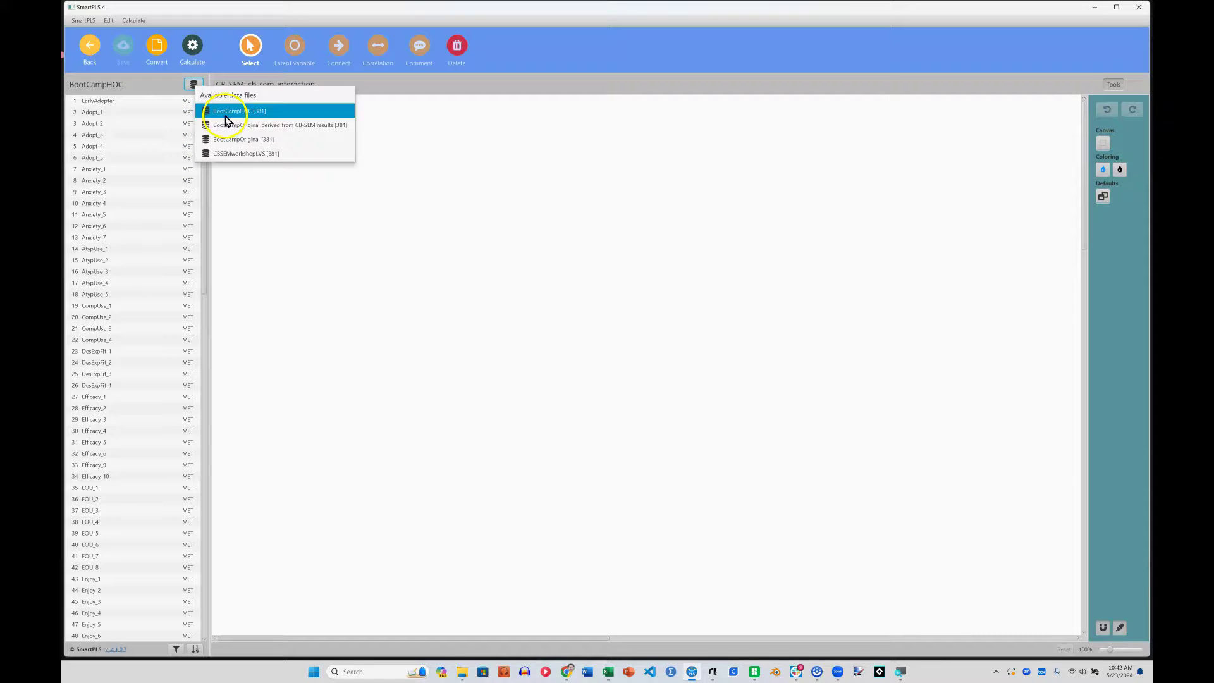
left_click(279, 140)
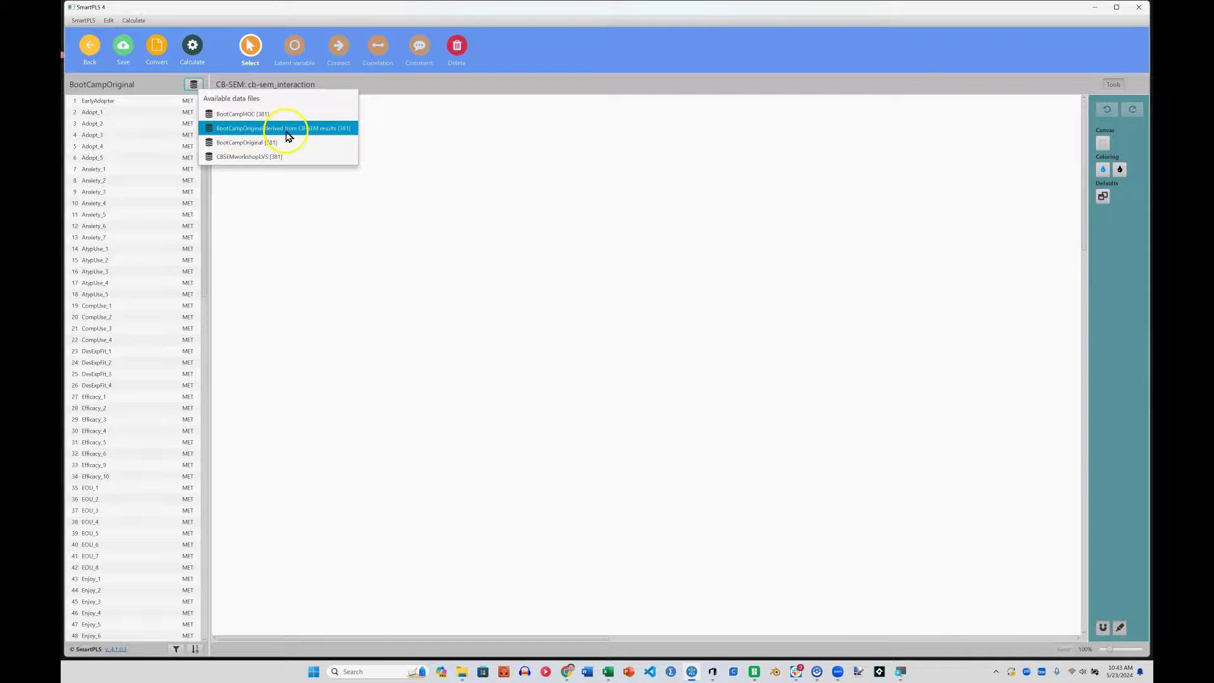
- Place the five Bartlett-score constructs (EOU, Efficacy, Enjoy, Playful, SkillAcq) on the canvas and arrange them
left_click(302, 135)
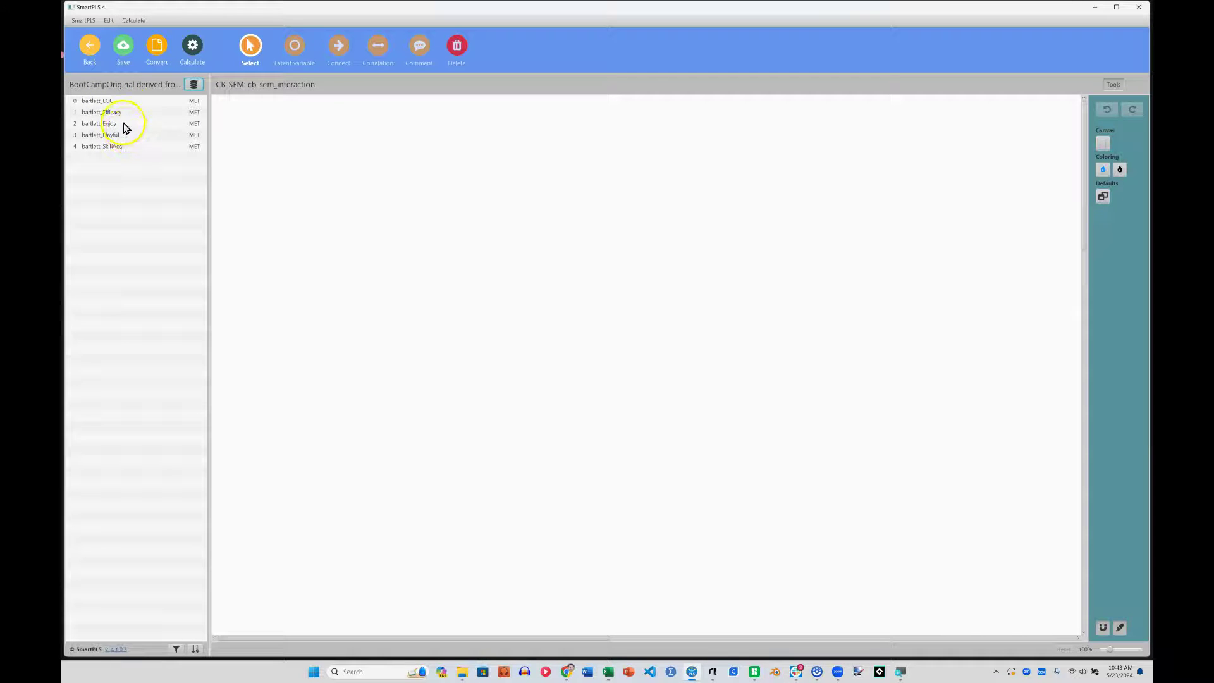
left_click_drag(118, 102, 562, 273)
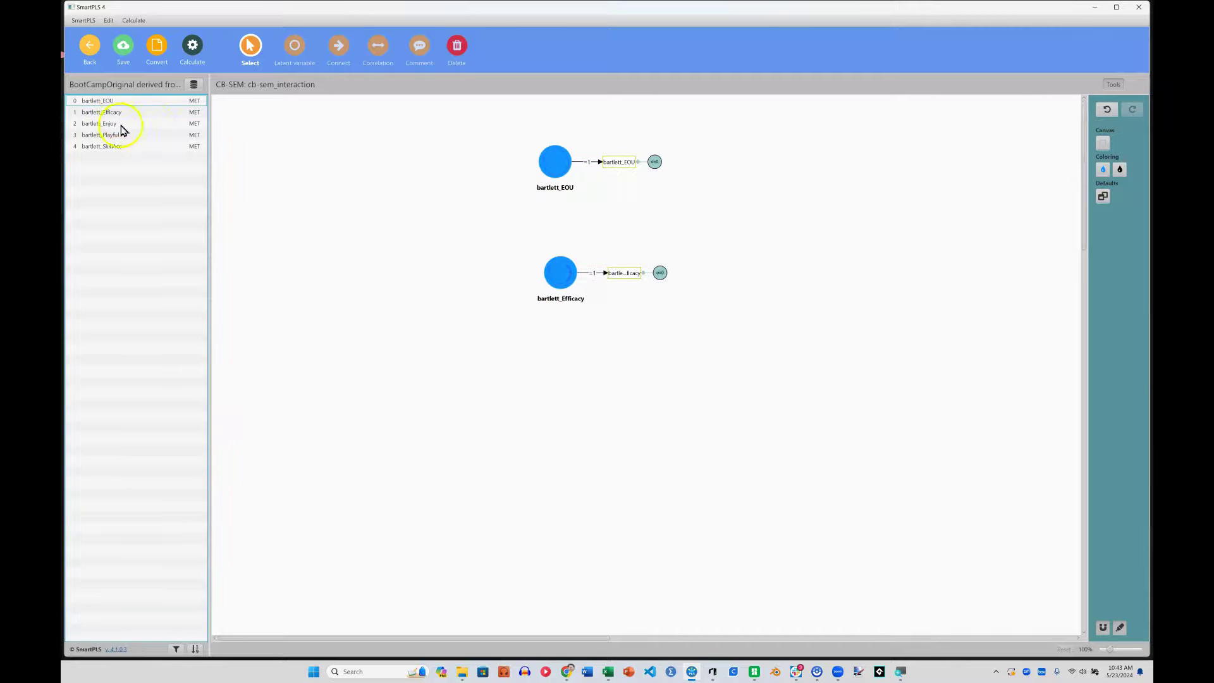
left_click_drag(117, 125, 393, 289)
left_click_drag(114, 146, 887, 235)
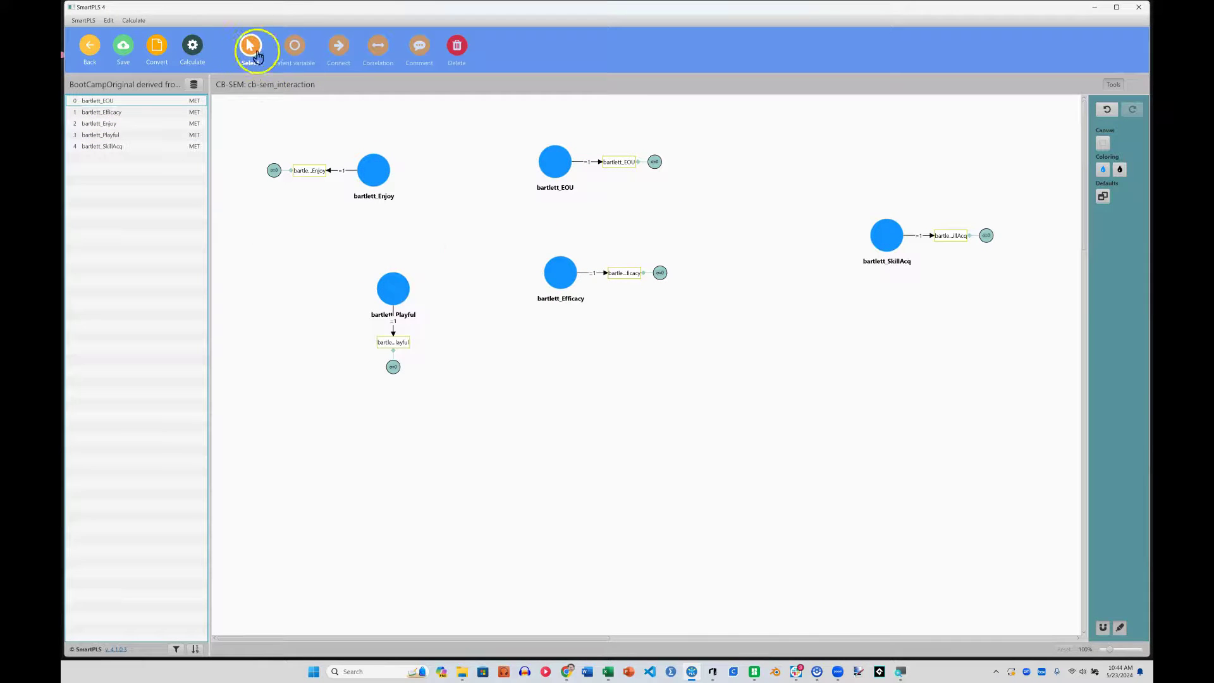
left_click_drag(404, 289, 616, 343)
left_click_drag(560, 272, 371, 311)
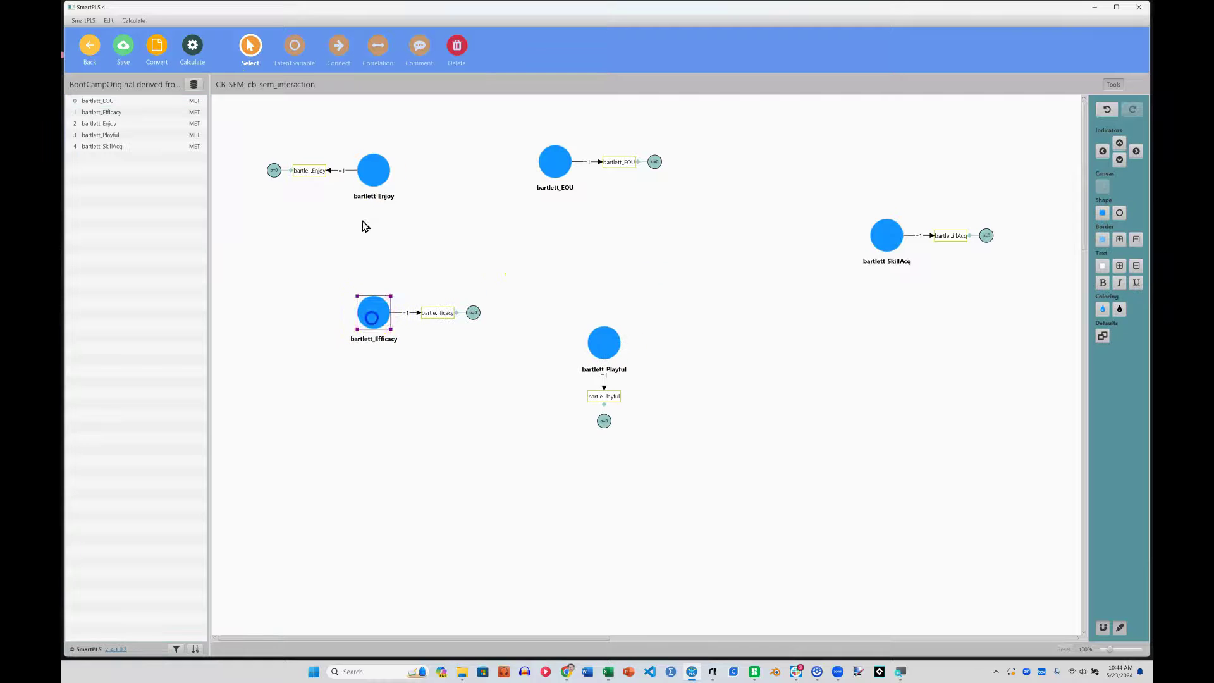
left_click_drag(374, 170, 632, 219)
left_click_drag(555, 162, 371, 380)
left_click_drag(371, 312, 378, 236)
left_click_drag(382, 389, 399, 361)
- Hide the indicators and error terms of all constructs
left_click_drag(301, 150, 907, 558)
right_click(895, 229)
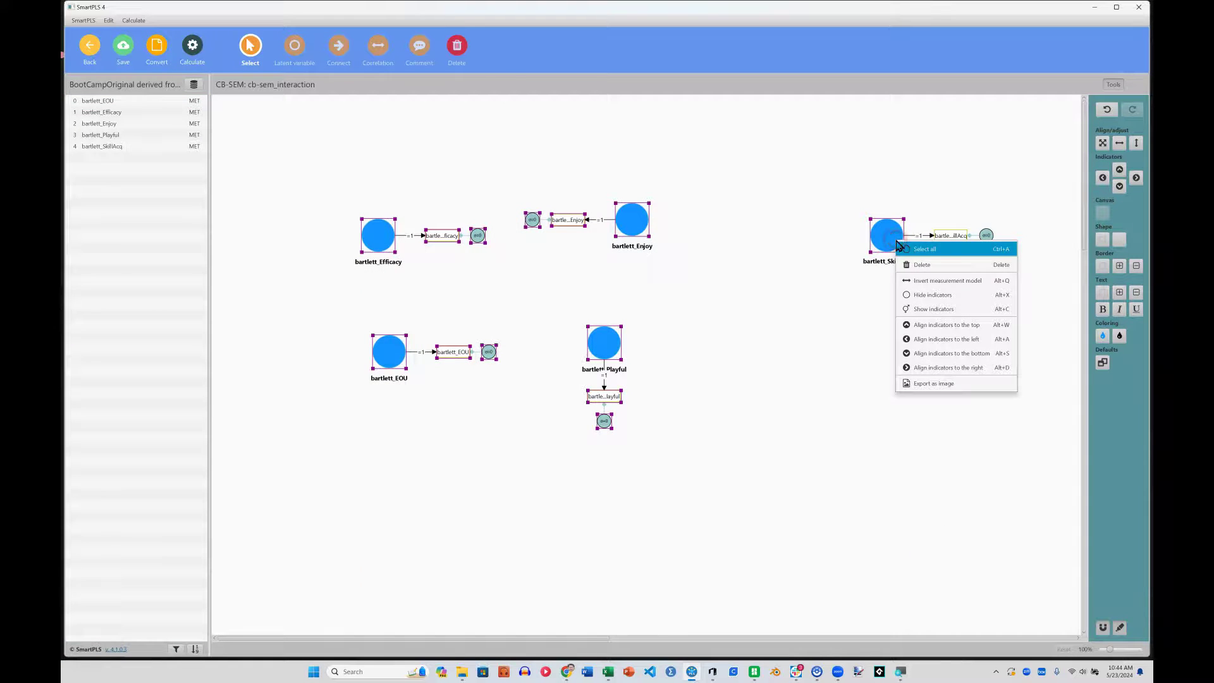
left_click(935, 300)
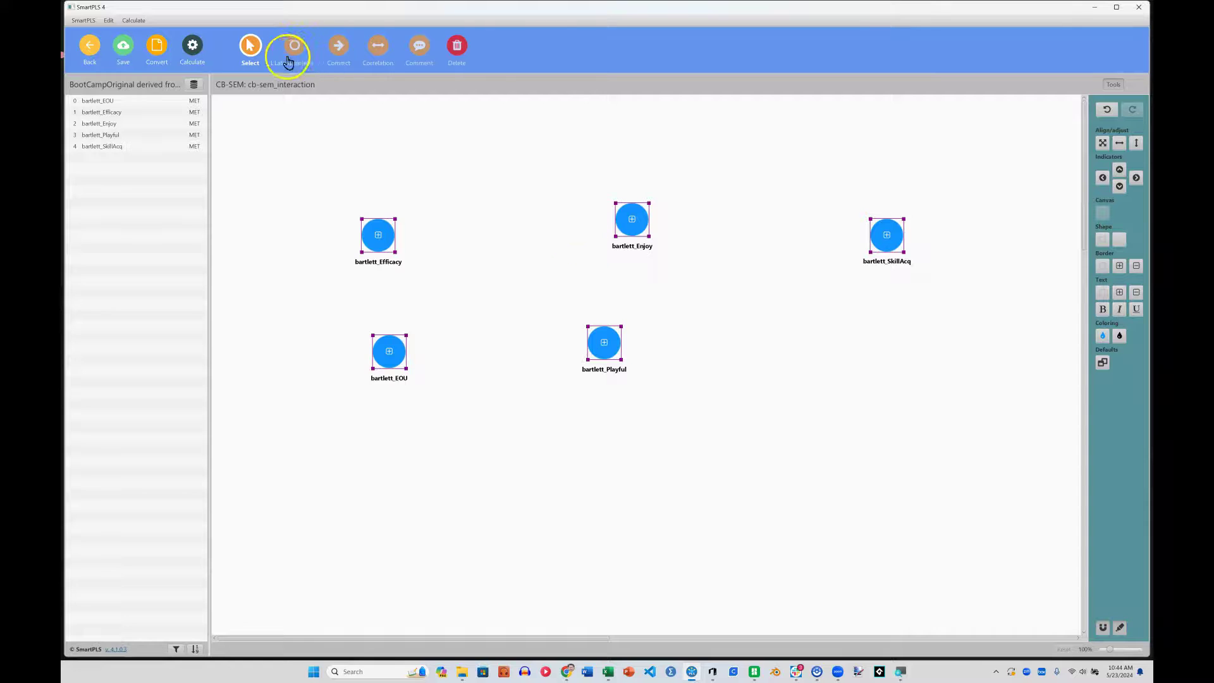
- Draw paths from Efficacy and EOU to Enjoy and Playful, both into SkillAcq, plus an Efficacy–EOU correlation
left_click(338, 45)
mouse_move(392, 247)
left_mouse_down()
mouse_move(386, 239)
mouse_move(632, 221)
left_mouse_up()
left_click_drag(388, 351, 604, 342)
left_click_drag(642, 222, 886, 235)
left_click_drag(606, 342, 901, 243)
mouse_move(389, 351)
left_mouse_down()
mouse_move(886, 240)
mouse_move(632, 221)
left_mouse_up()
mouse_move(378, 234)
left_mouse_down()
mouse_move(604, 342)
mouse_move(389, 347)
left_mouse_up()
left_click(379, 45)
- Tidy the layout, lining EOU under Efficacy and moving SkillAcq left and down
key("Escape")
left_click_drag(632, 219, 615, 136)
left_click_drag(595, 287, 616, 320)
left_click_drag(364, 181, 405, 142)
left_click_drag(375, 300, 399, 322)
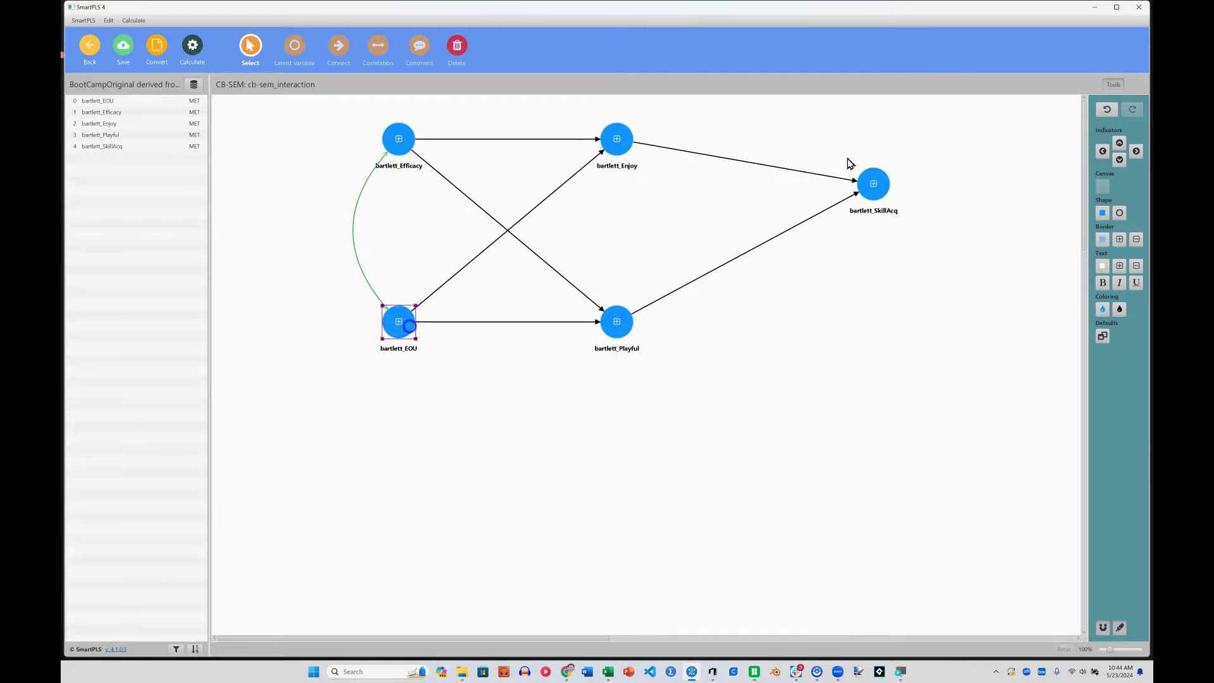
left_click_drag(873, 183, 767, 236)
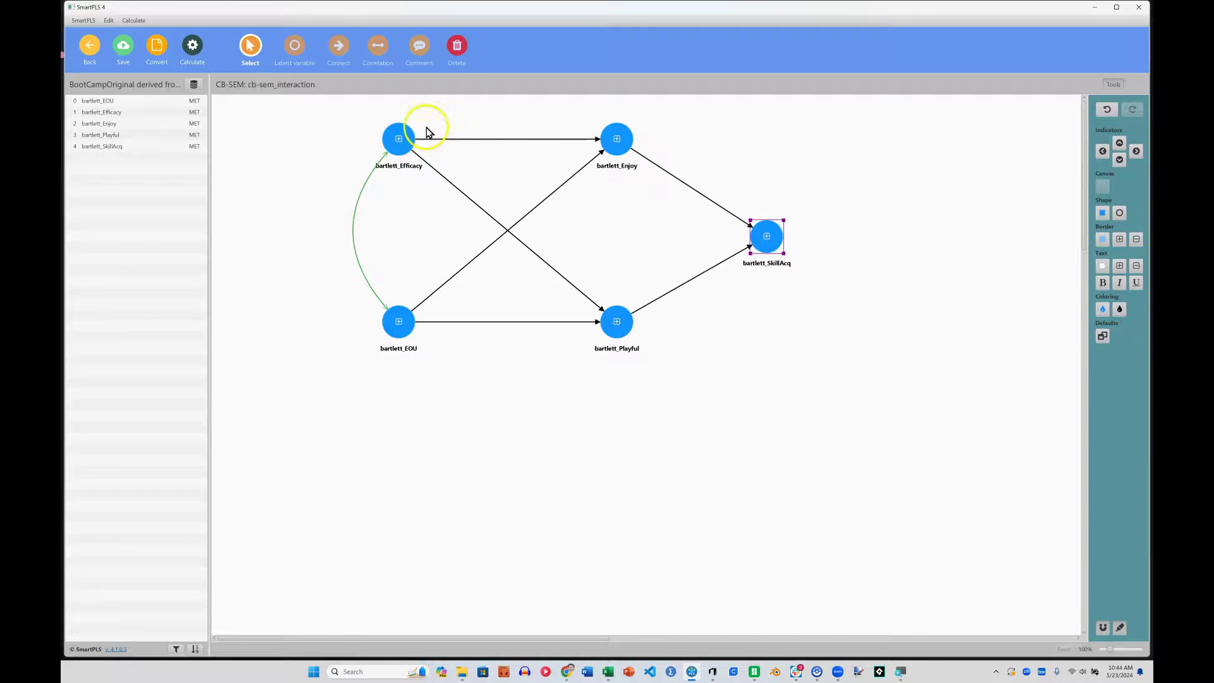
- Add EOU as a moderator of the Efficacy→Playful path and reposition EOU and Efficacy
left_click(339, 46)
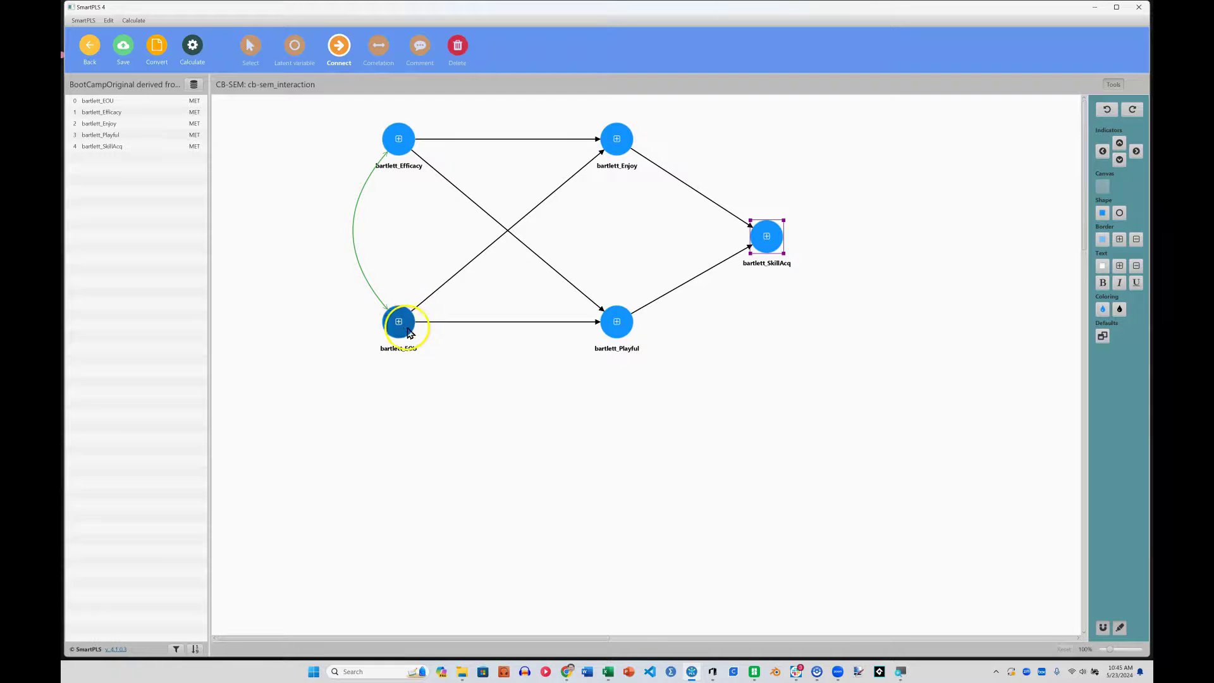
left_click_drag(398, 321, 545, 267)
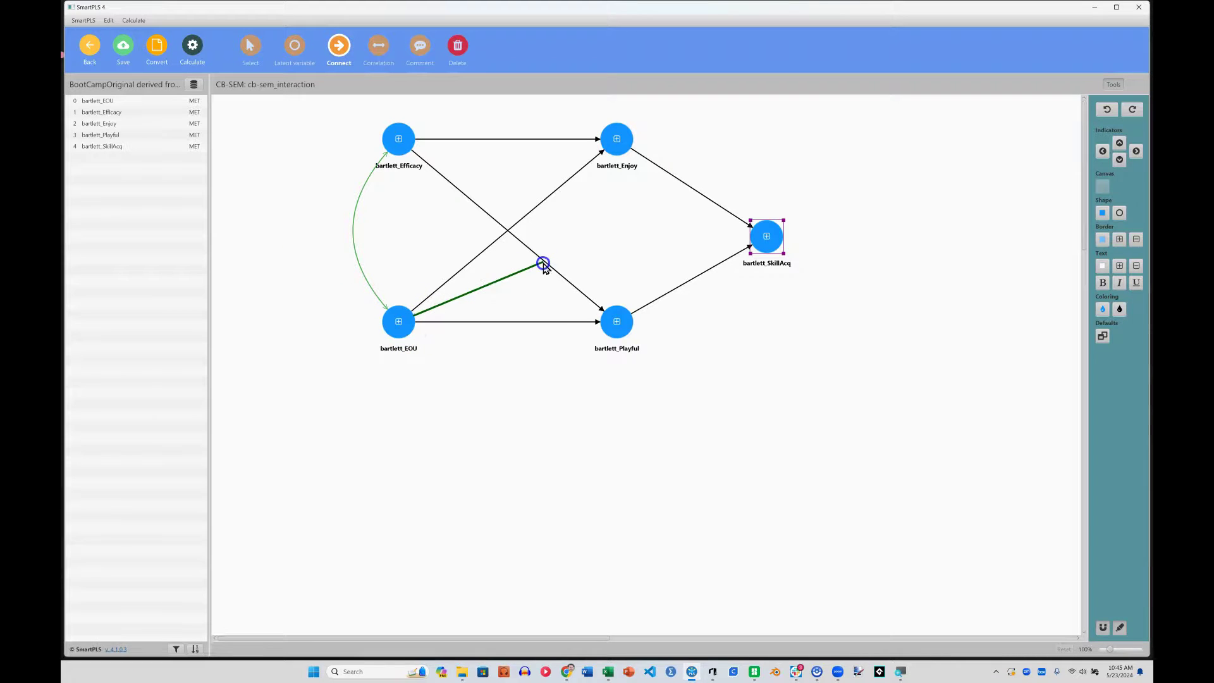
left_click(545, 262)
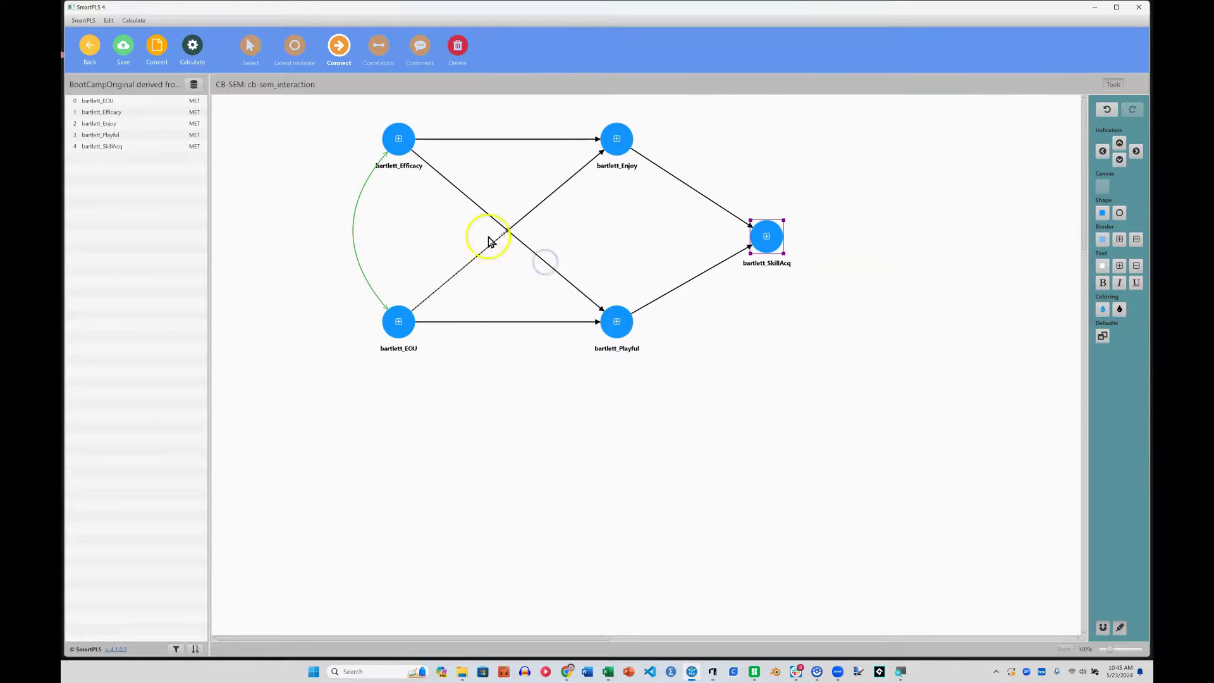
left_click(251, 45)
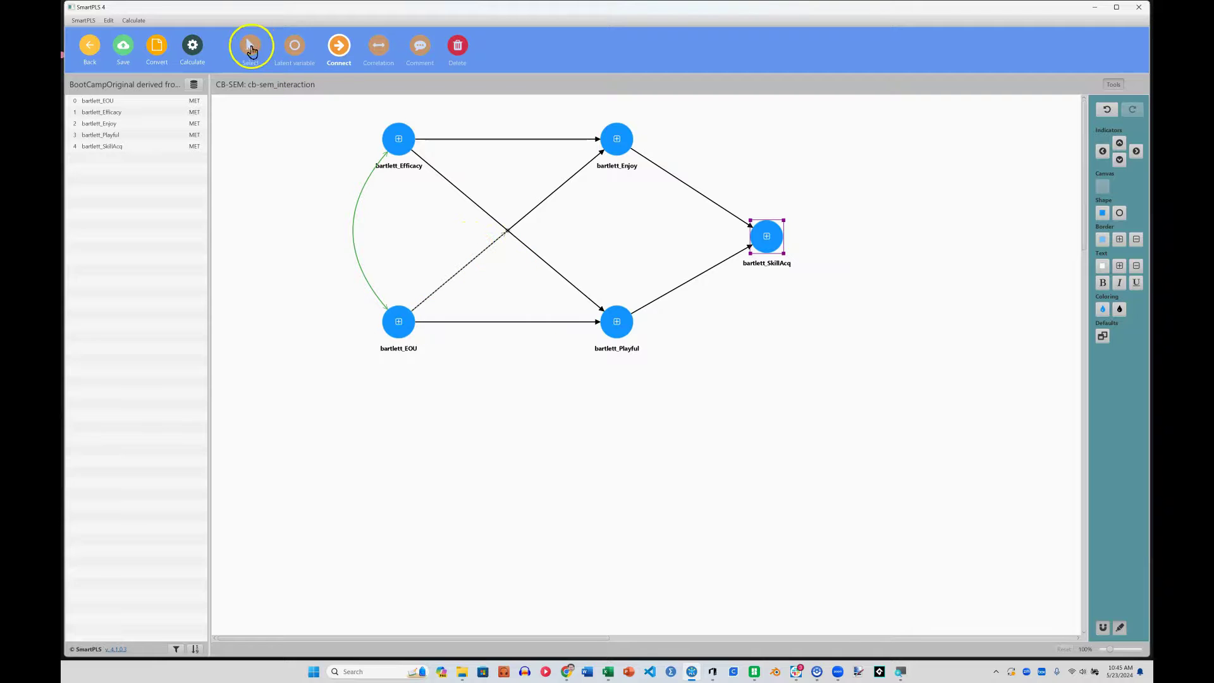
left_click_drag(400, 334, 434, 363)
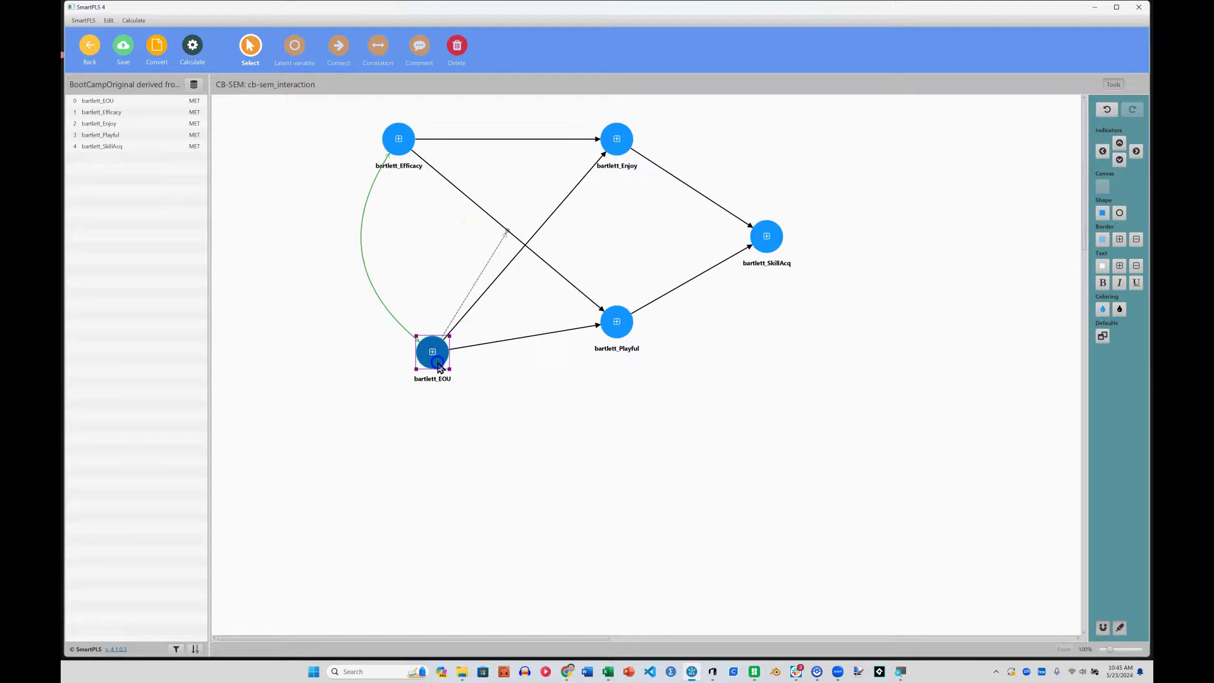
left_click(400, 139)
left_click_drag(400, 139, 391, 121)
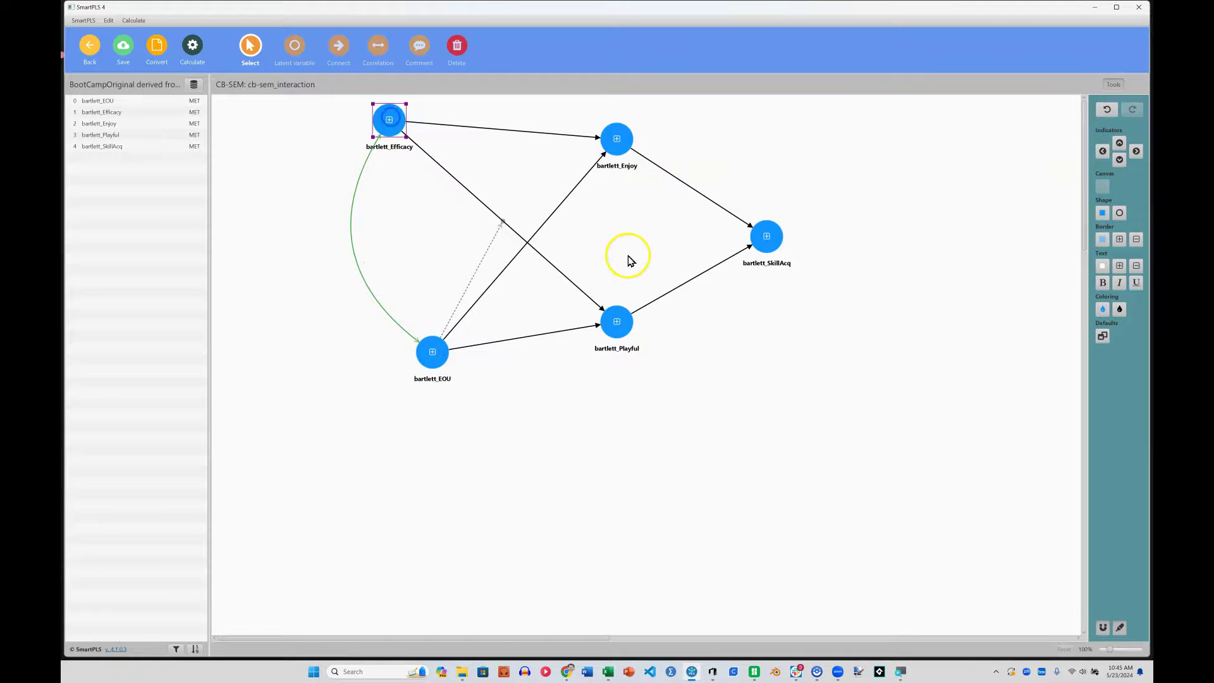
- Estimate with Basic CB-SEM (interaction −0.112, SkillAcq R² 0.115) and glance at the simple slope analysis
left_click(196, 56)
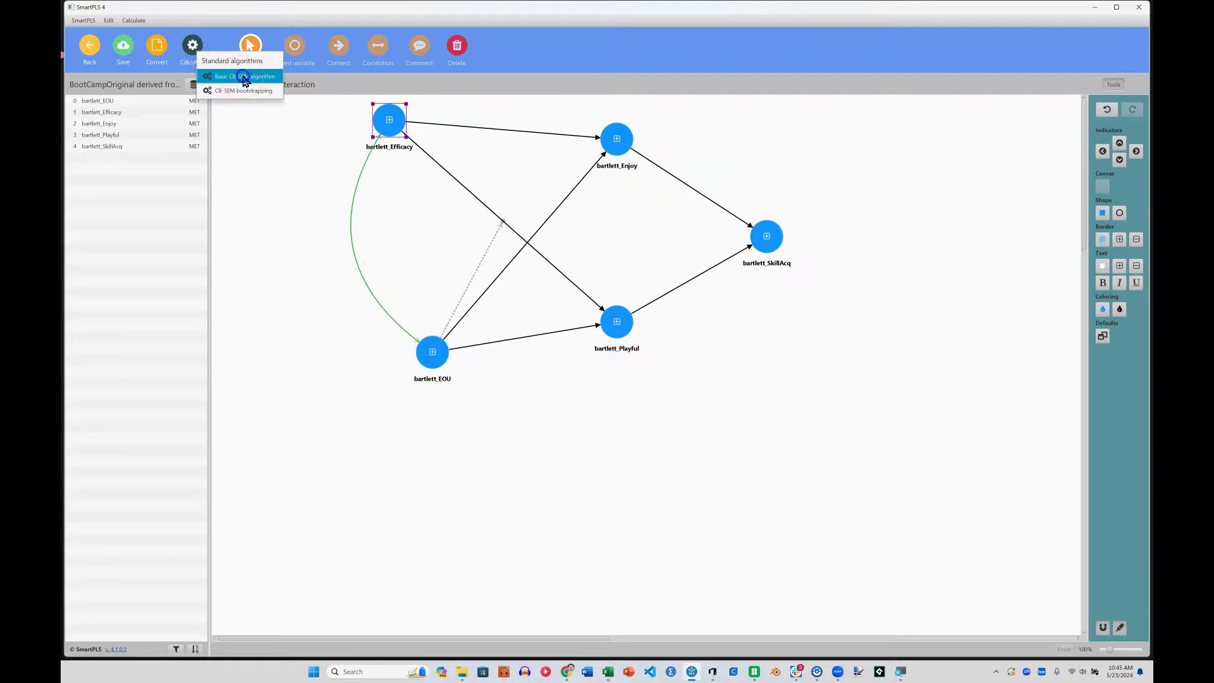
left_click(240, 78)
left_click(713, 486)
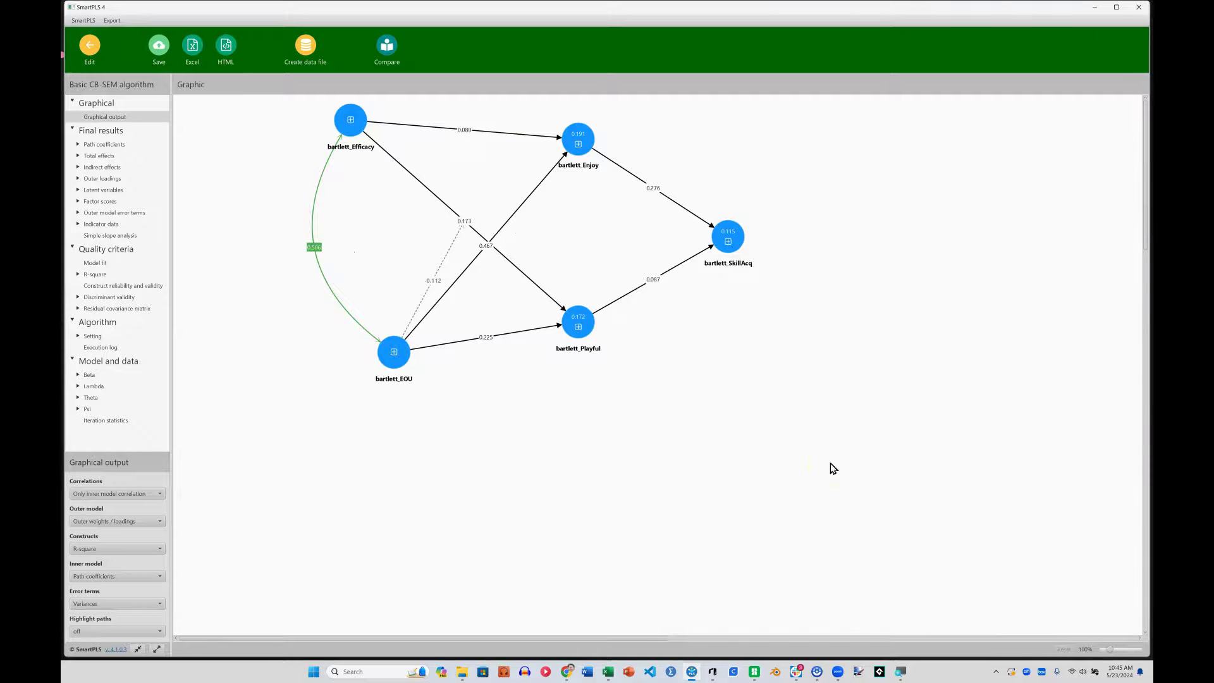
left_click(111, 236)
left_click(89, 47)
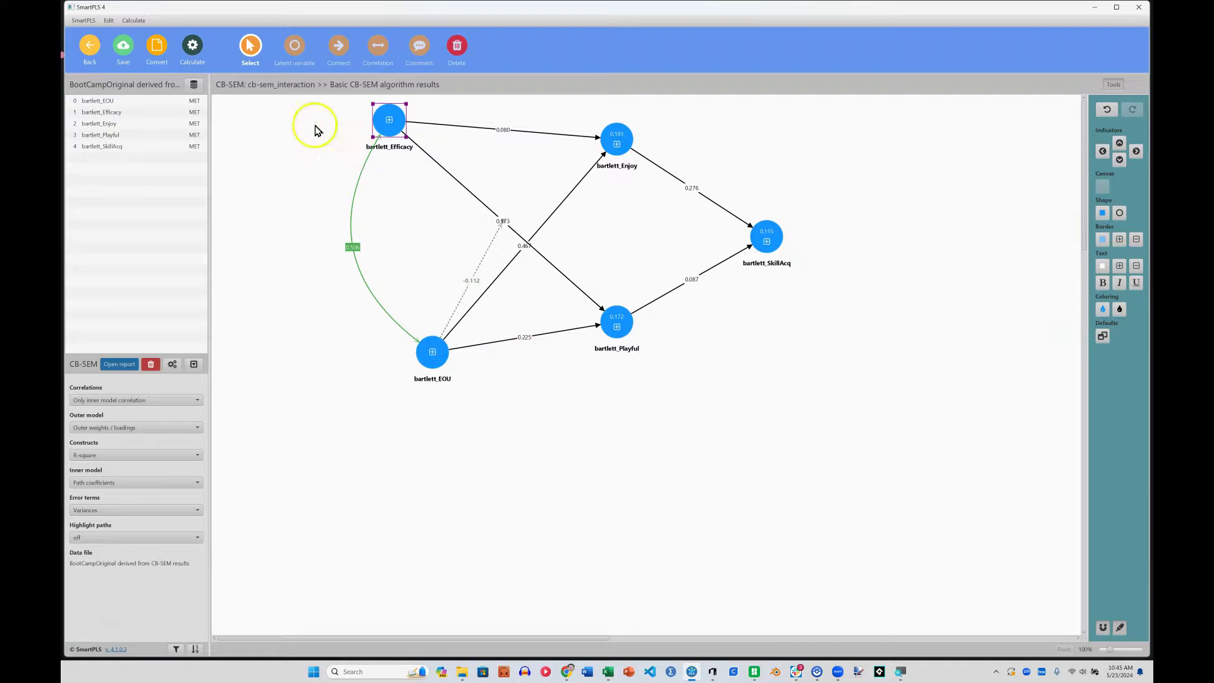
- Delete the EOU moderating effect and make Efficacy and Enjoy moderate the Playful→SkillAcq path
left_click(457, 46)
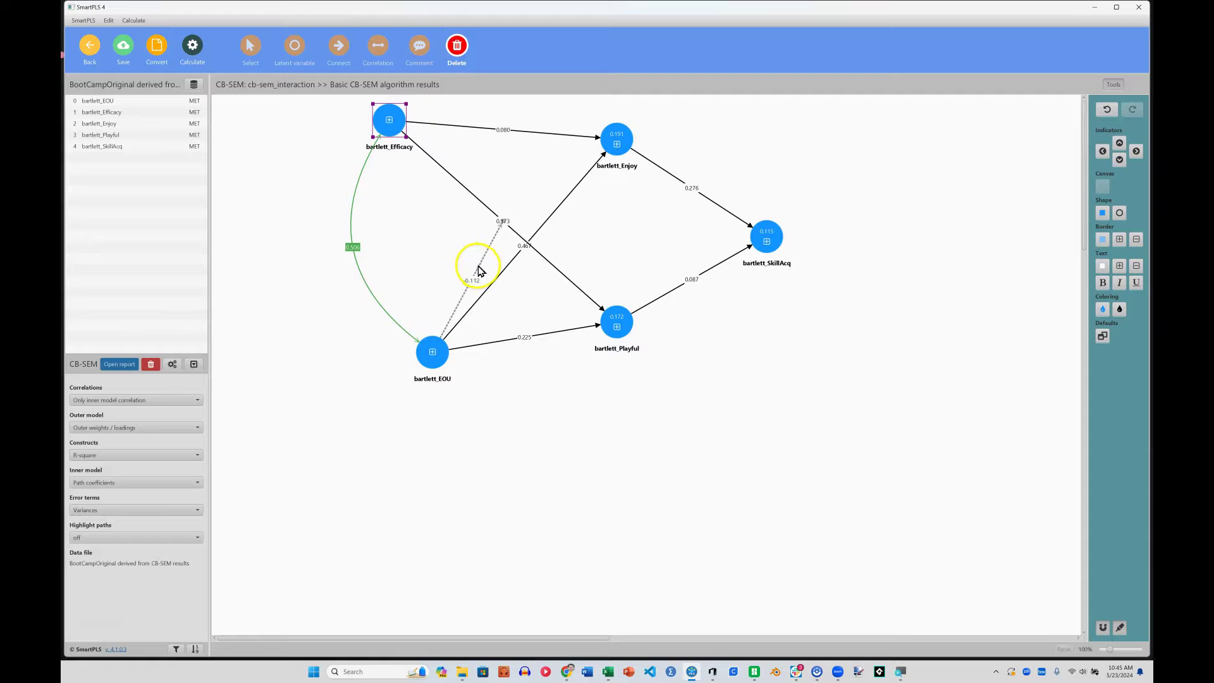
left_click(479, 265)
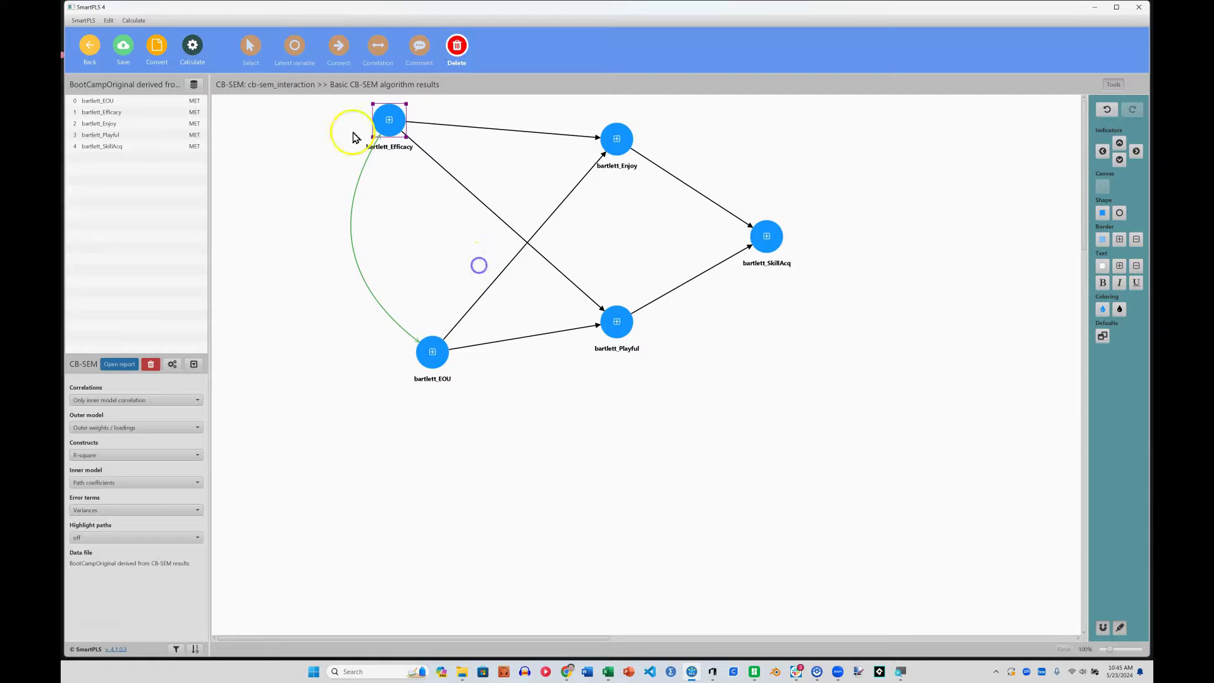
left_click(338, 46)
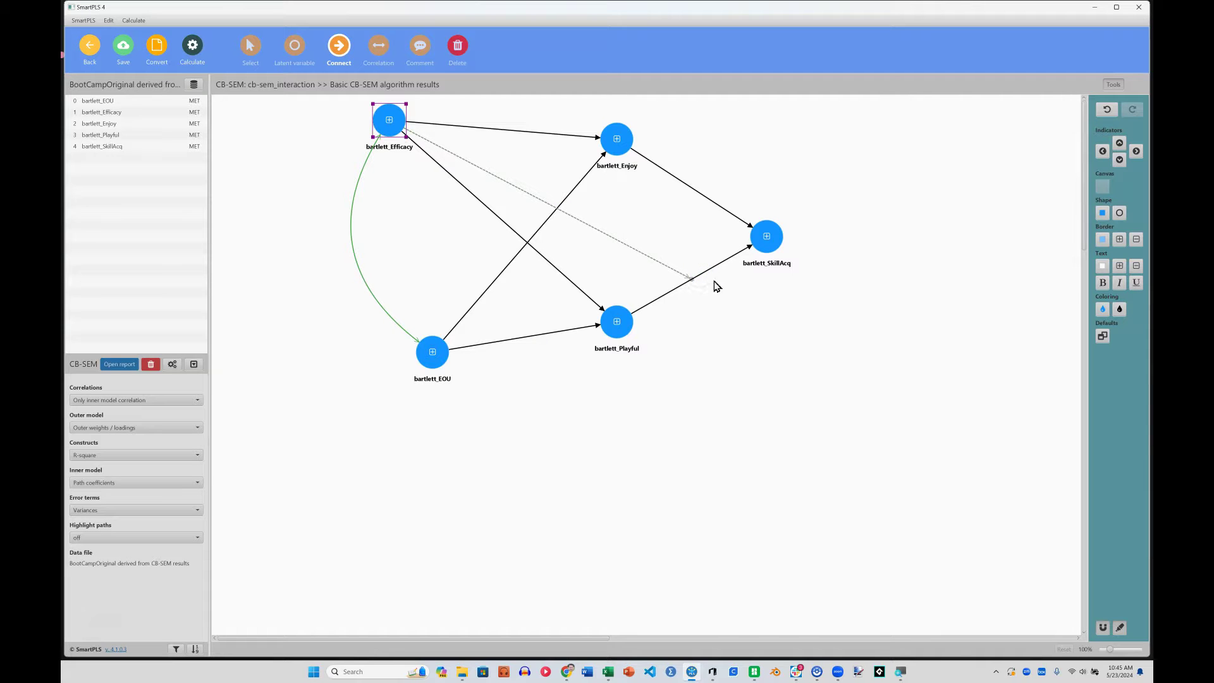
left_click(704, 280)
left_click(601, 147)
left_click(703, 276)
- Re-estimate with Basic CB-SEM, giving SkillAcq R² 0.181 and Playful 0.173
left_click(193, 45)
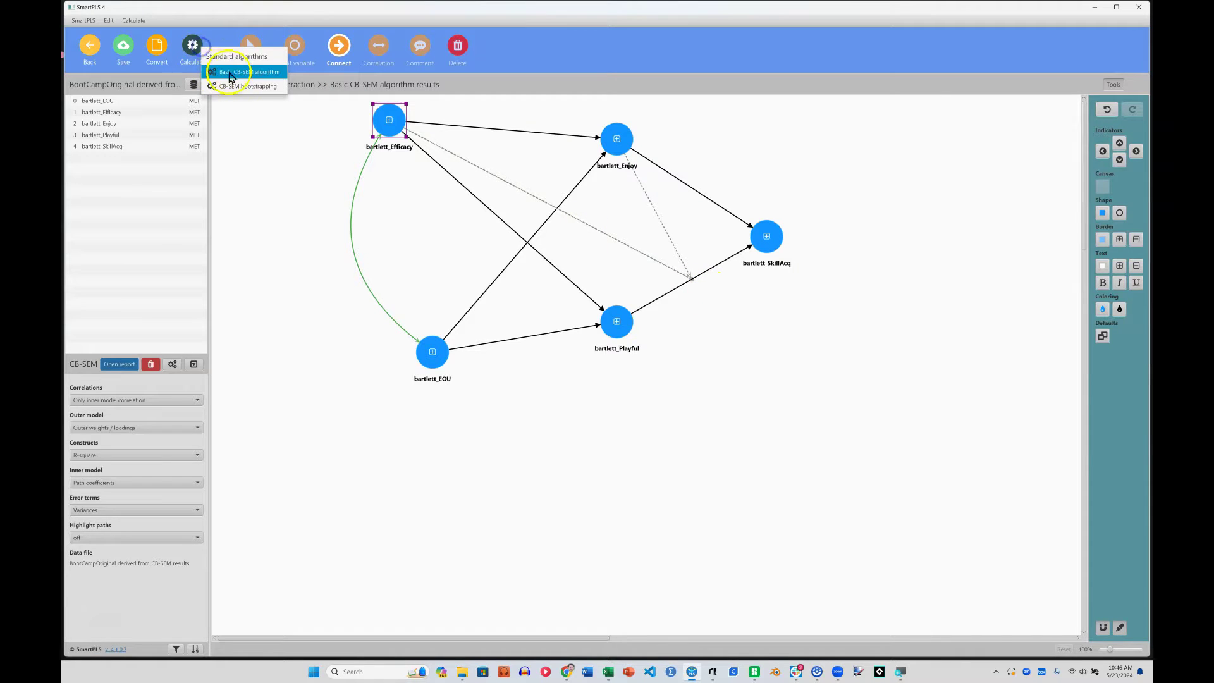
left_click(245, 75)
left_click(696, 486)
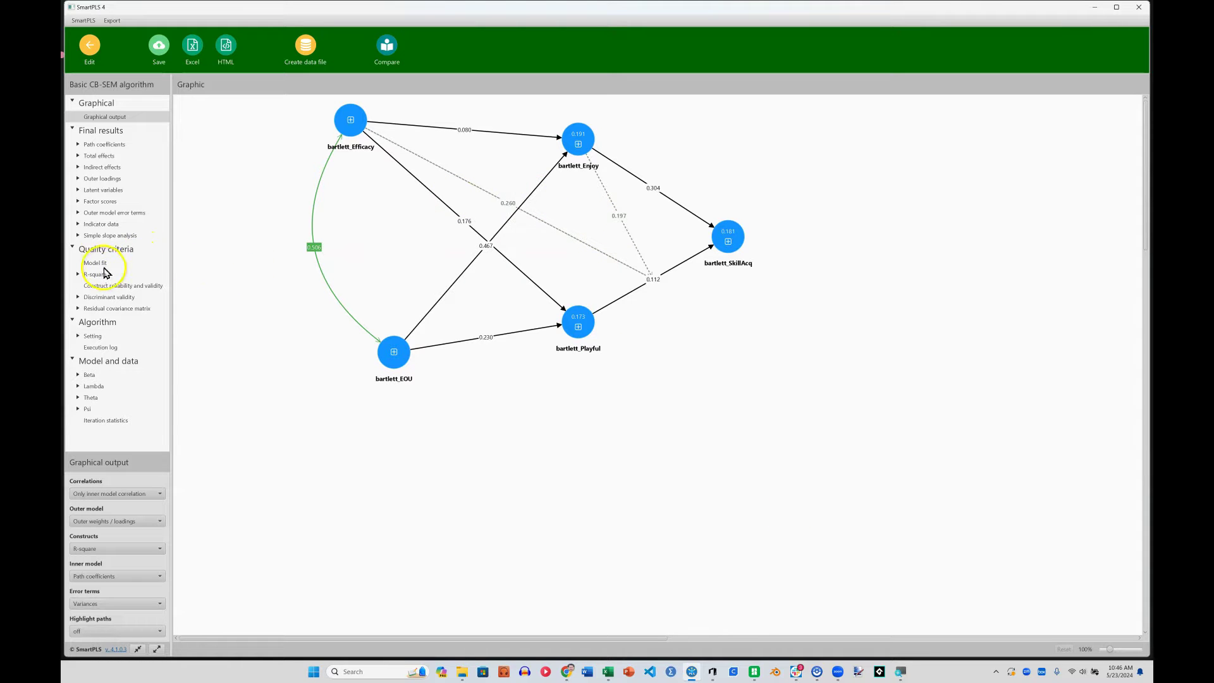
- View the Efficacy x Playful and Enjoy x Playful slope plots, then go back to the cb-sem_interaction diagram
left_click(107, 239)
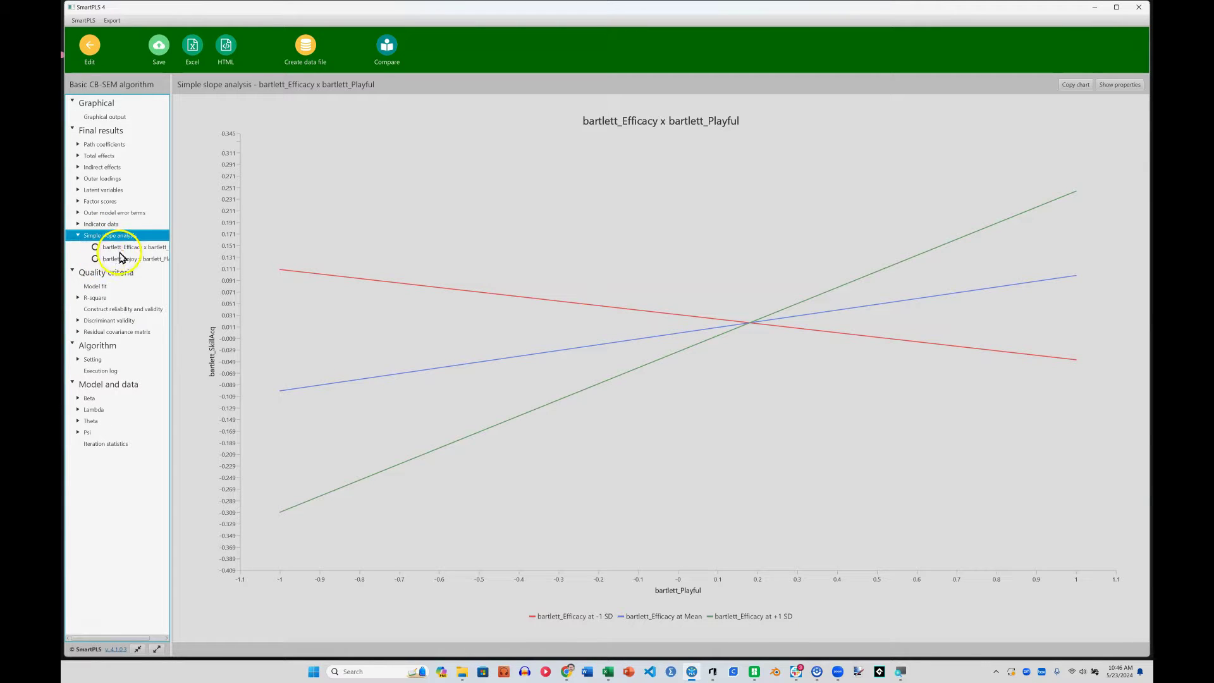
left_click(122, 248)
left_click(129, 260)
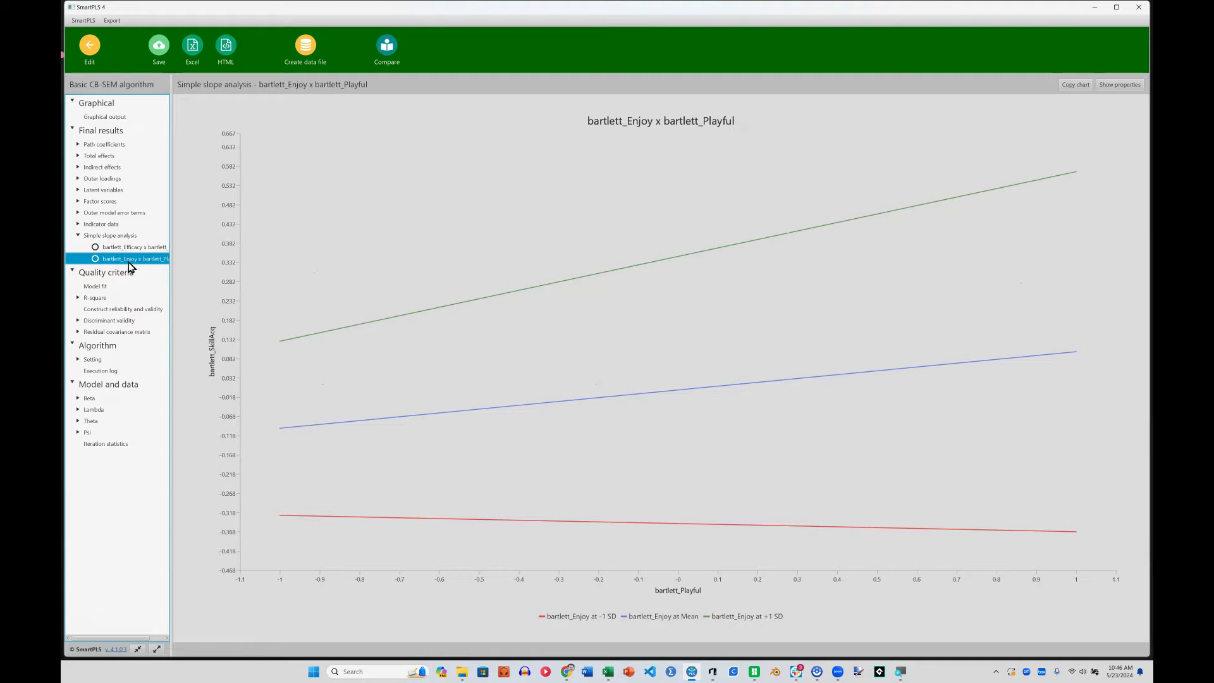
left_click(89, 45)
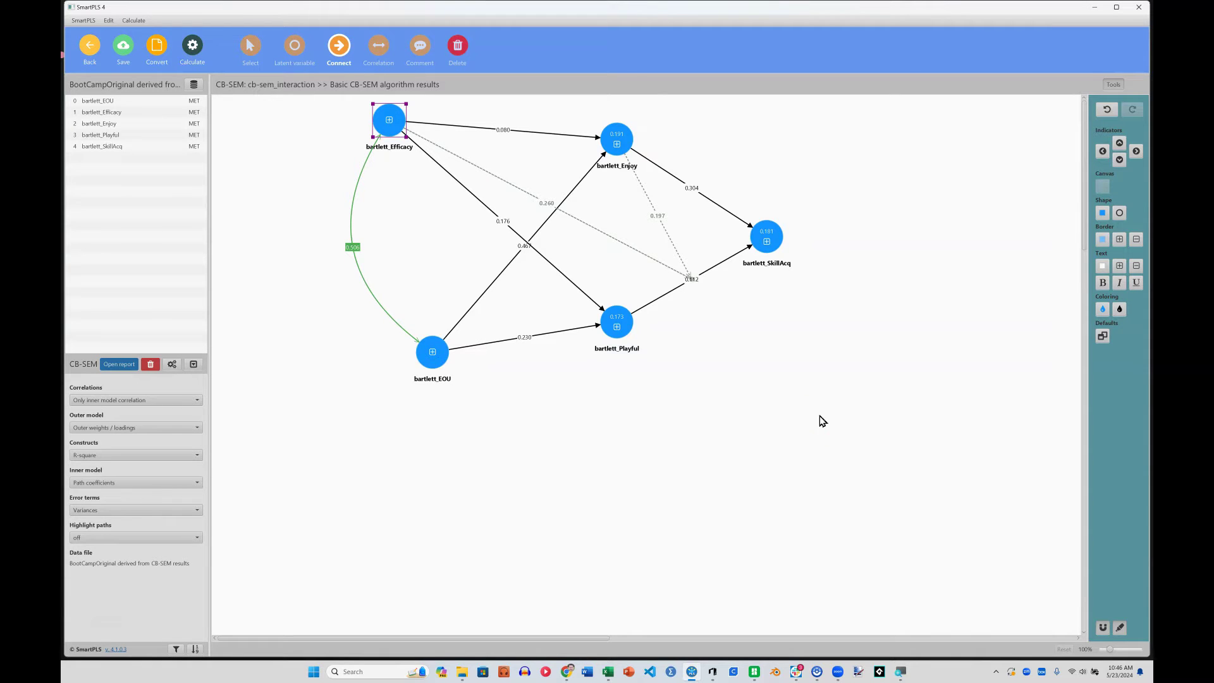
left_click(815, 420)
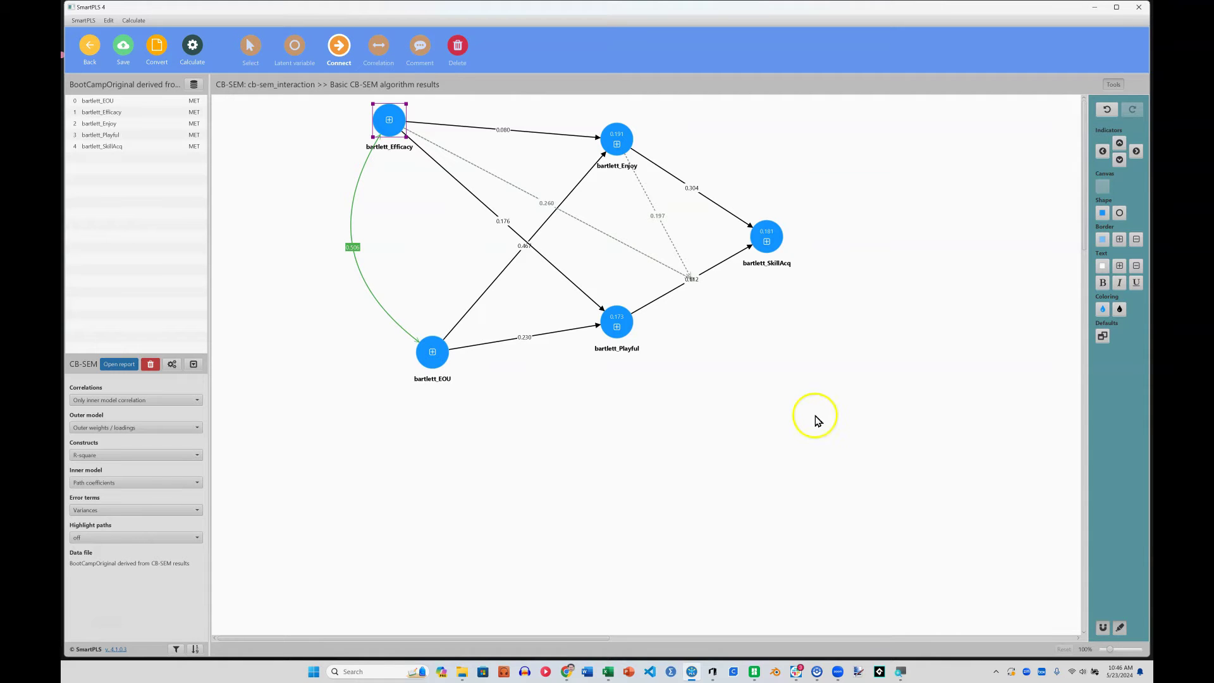